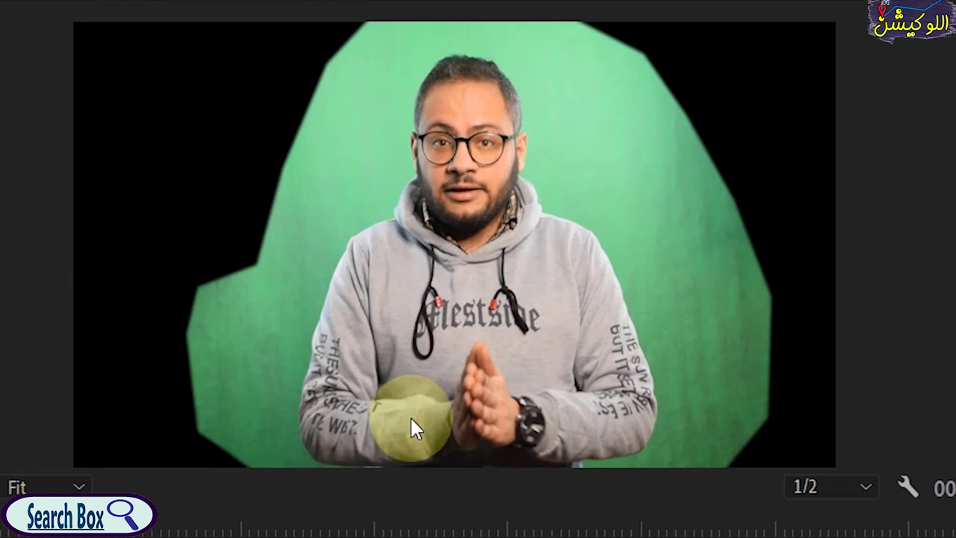
{"action": "left_click", "coordinate": [252, 88]}
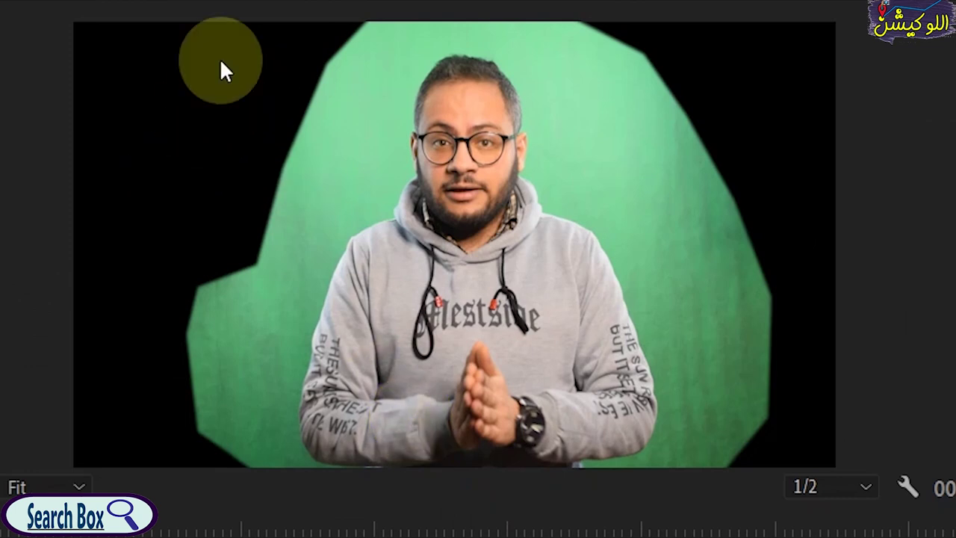
{"action": "left_click", "coordinate": [728, 58]}
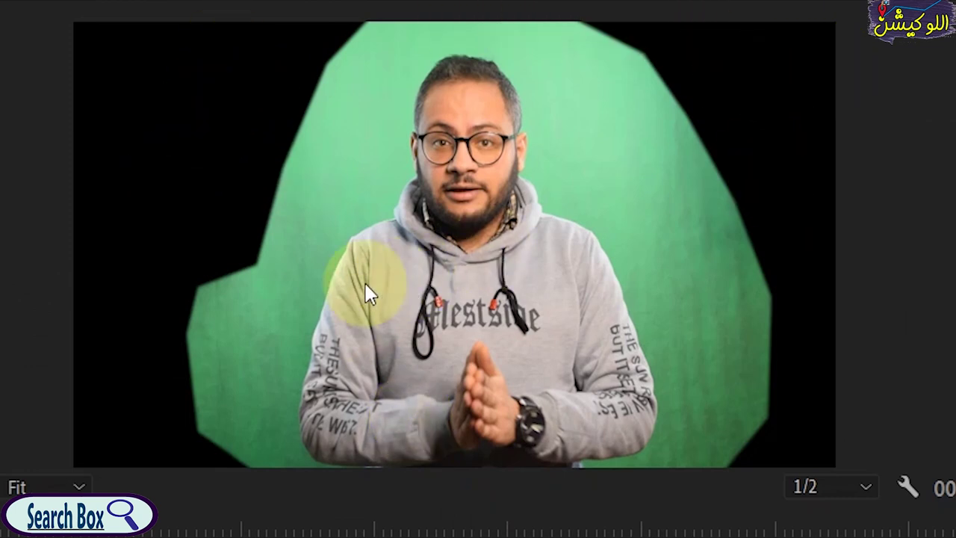
{"action": "left_click", "coordinate": [235, 241]}
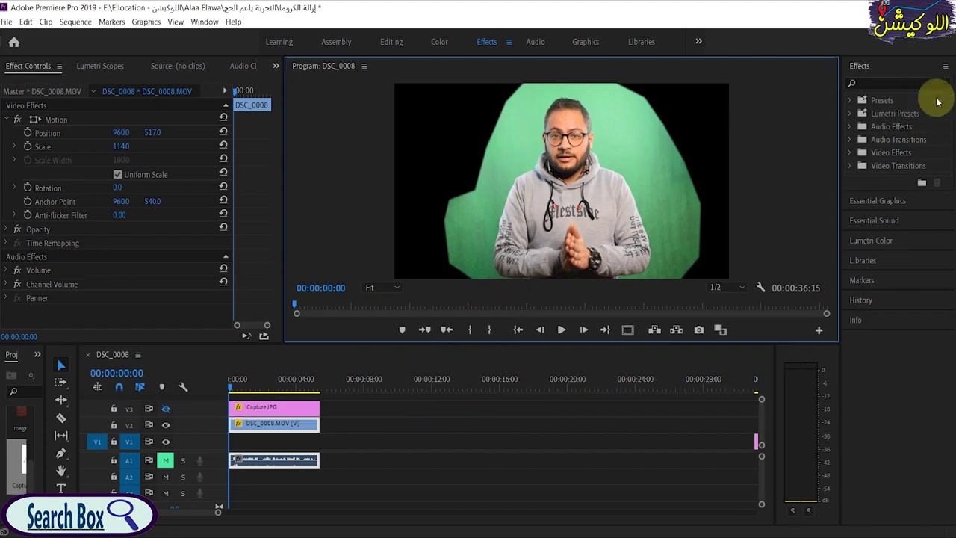
Step: Find the Ultra Key effect by searching "ultra key" and apply it to the DSC_0008.MOV clip on V2
{"action": "left_click", "coordinate": [913, 81]}
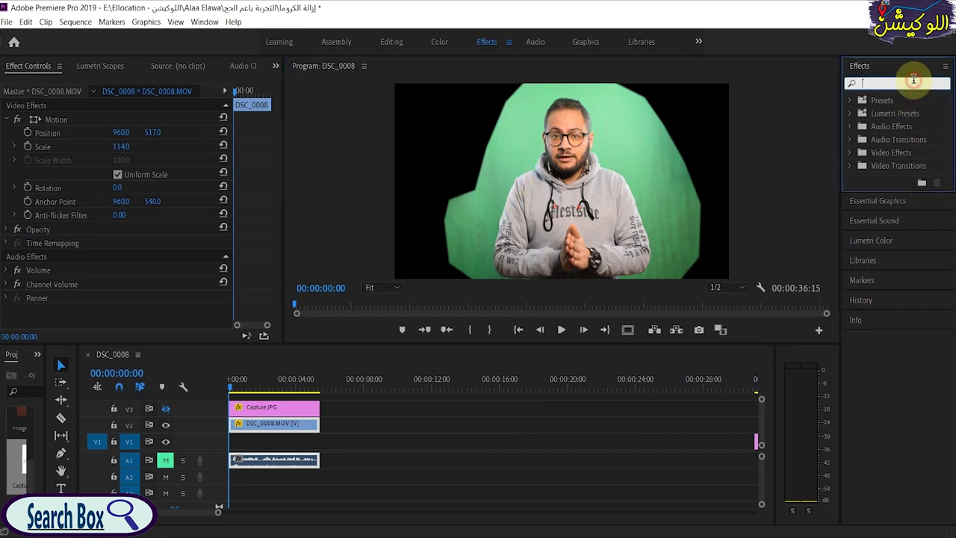
{"action": "type", "text": "u"}
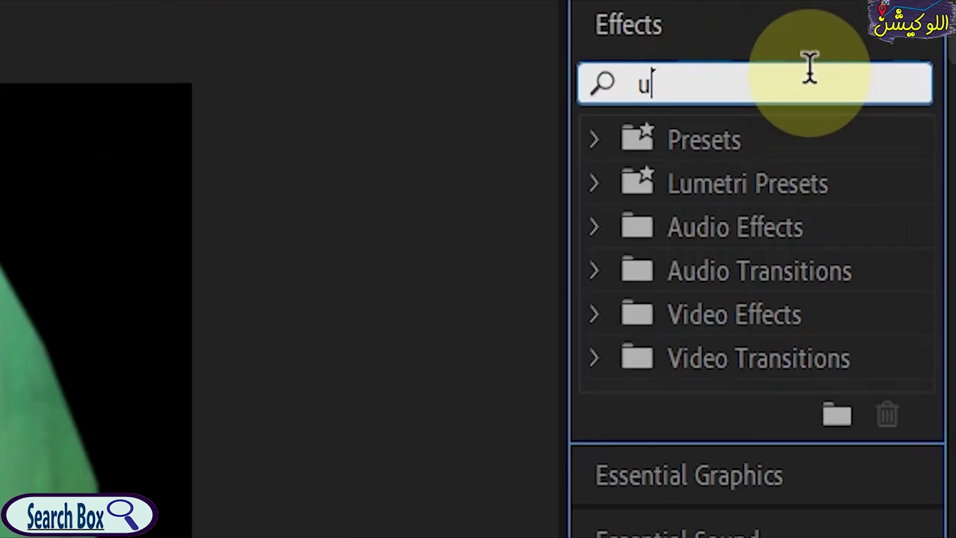
{"action": "type", "text": "ltra key"}
{"action": "left_click_drag", "start_coordinate": [762, 444], "coordinate": [323, 423]}
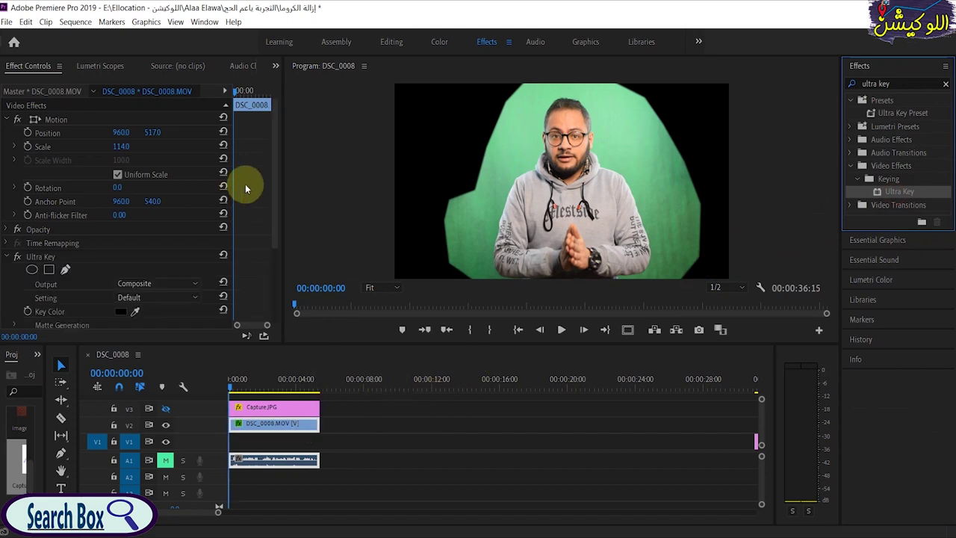
Step: Sample the green backdrop as Ultra Key's Key Color and change its Setting to Aggressive
{"action": "scroll", "coordinate": [146, 262], "scroll_direction": "down", "scroll_amount": 2}
{"action": "left_click_drag", "start_coordinate": [136, 253], "coordinate": [671, 274]}
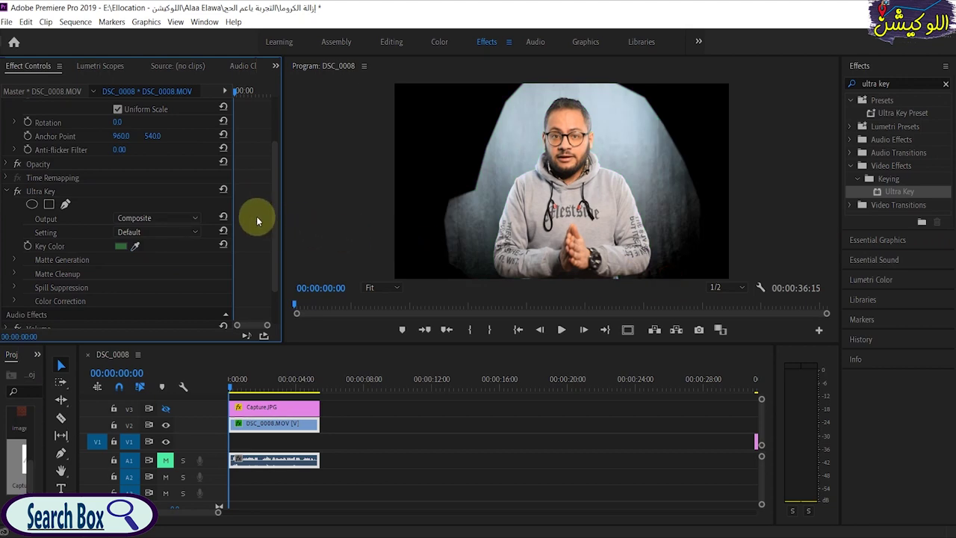
{"action": "scroll", "coordinate": [258, 216], "scroll_direction": "down", "scroll_amount": 3}
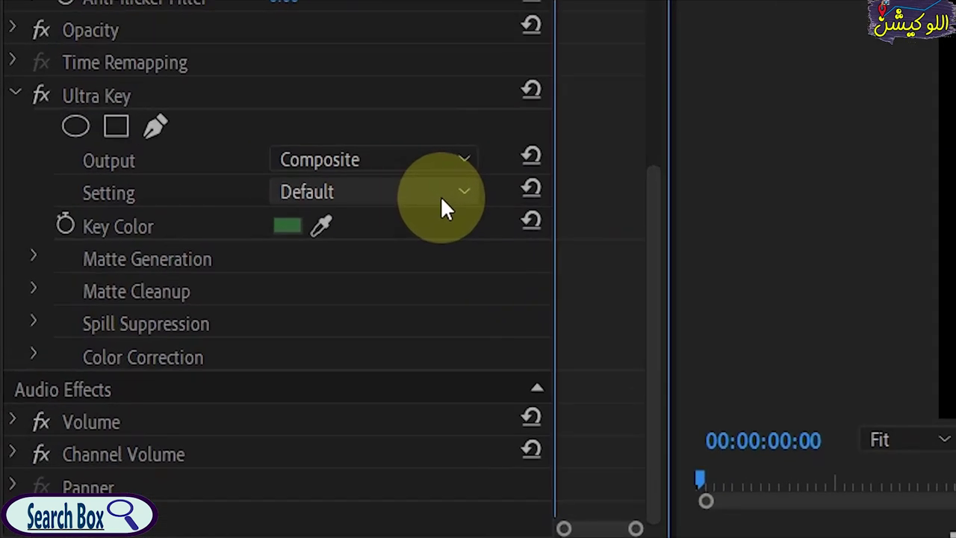
{"action": "left_click", "coordinate": [443, 205]}
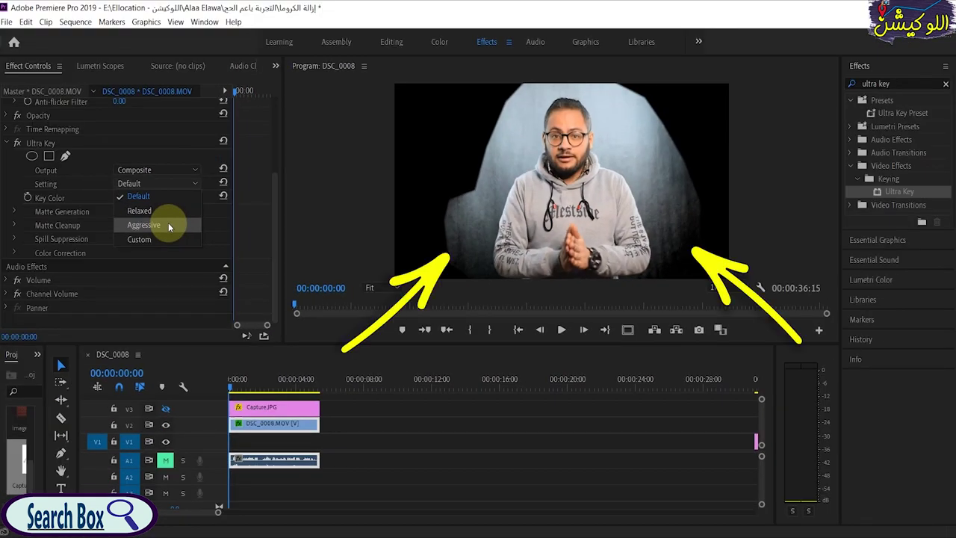
{"action": "left_click", "coordinate": [402, 291]}
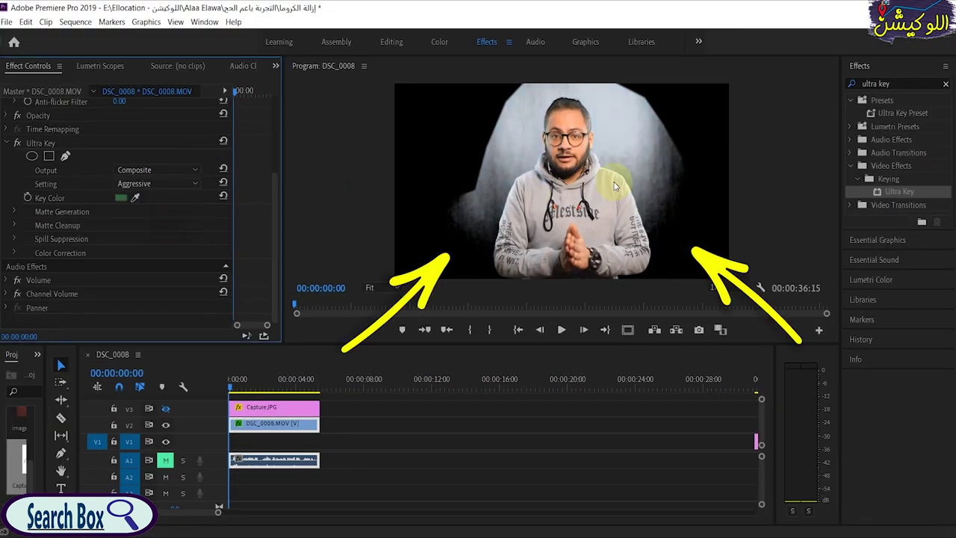
{"action": "left_click", "coordinate": [673, 194]}
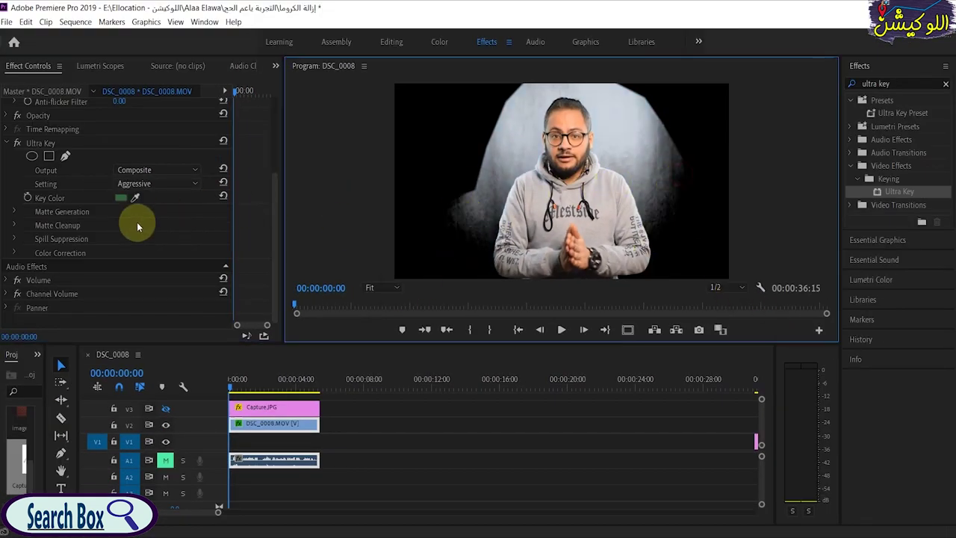
Step: Refine Ultra Key's Matte Generation with Transparency 48, Highlight 0 and Pedestal 83
{"action": "left_click", "coordinate": [13, 211]}
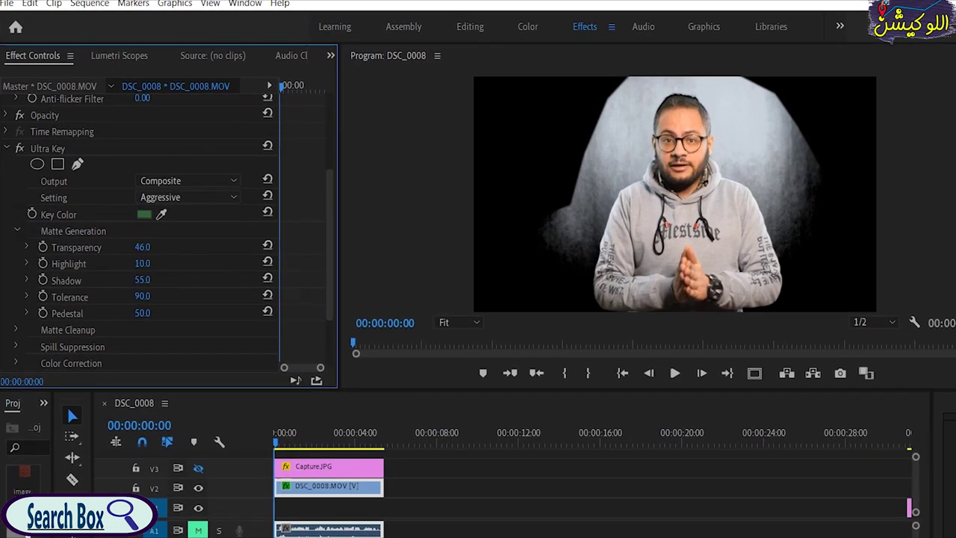
{"action": "left_click_drag", "start_coordinate": [120, 224], "coordinate": [103, 224]}
{"action": "left_click_drag", "start_coordinate": [158, 262], "coordinate": [171, 256]}
{"action": "left_click_drag", "start_coordinate": [179, 338], "coordinate": [172, 336]}
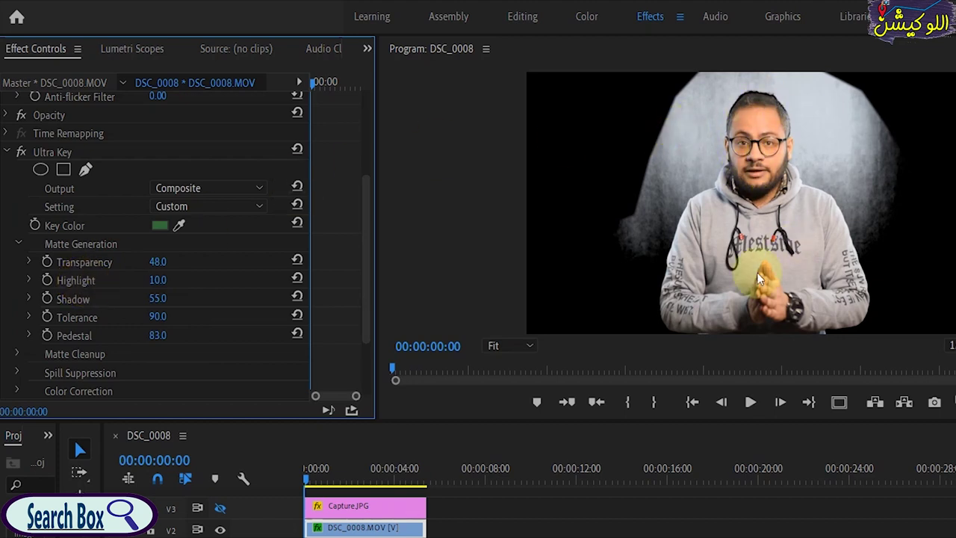
{"action": "left_click", "coordinate": [299, 152]}
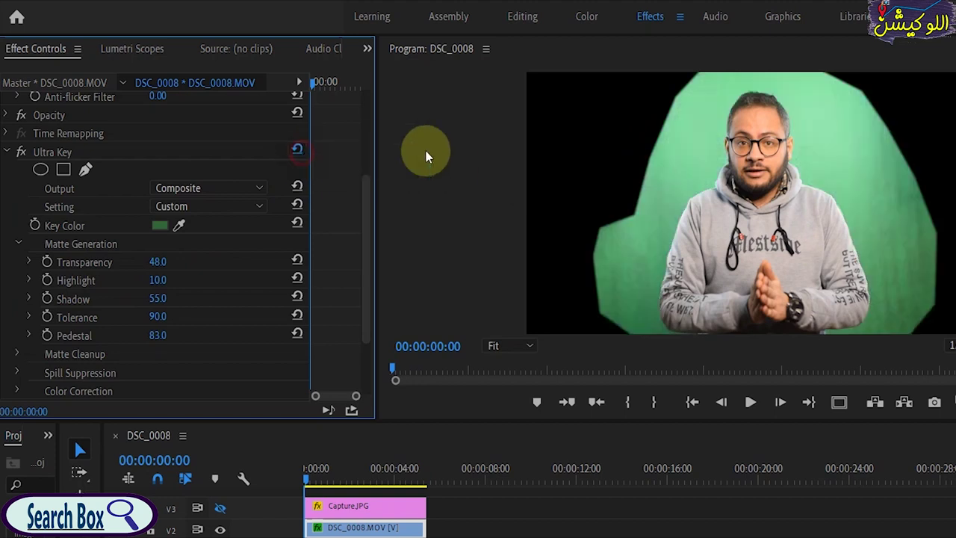
{"action": "left_click", "coordinate": [686, 170]}
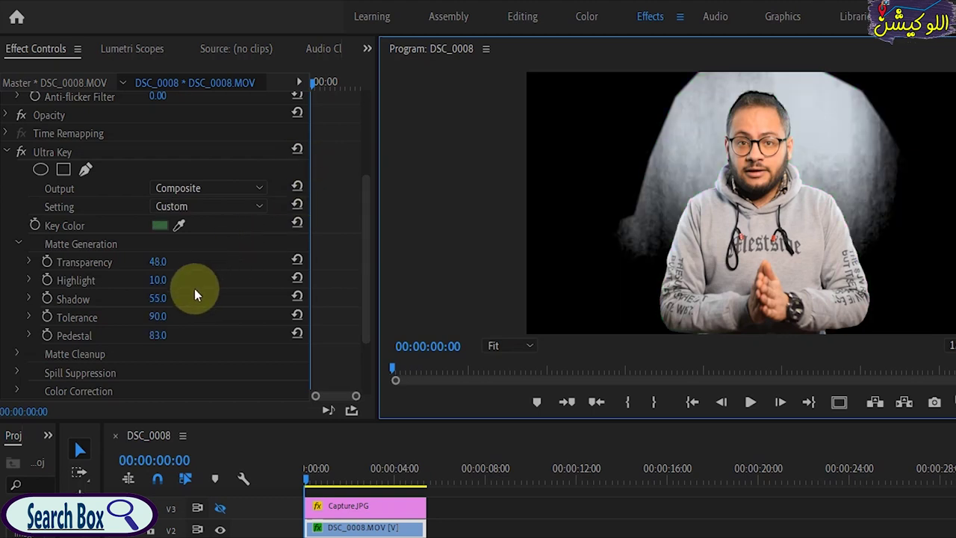
{"action": "left_click_drag", "start_coordinate": [157, 280], "coordinate": [142, 280]}
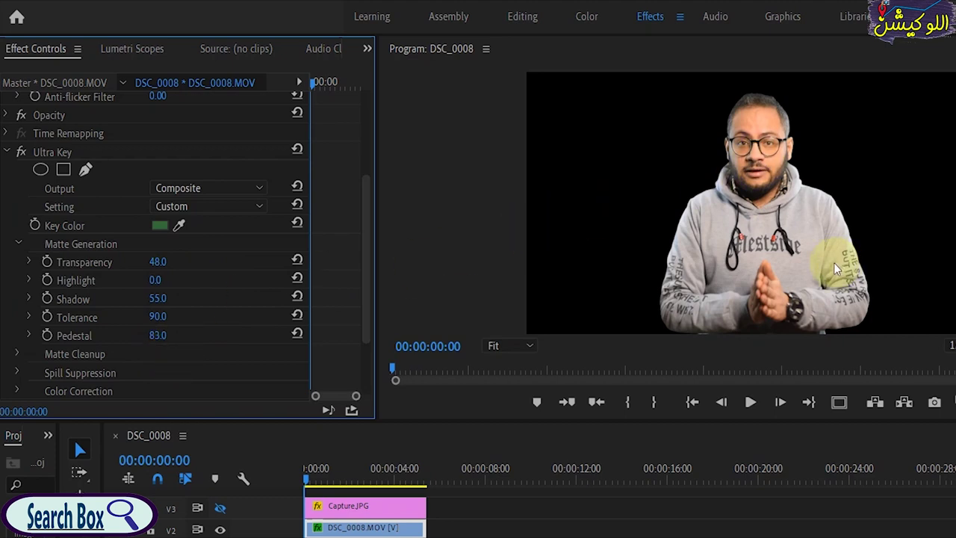
Step: Show the V3 track to view the exposure triangle image, including its shutter speed scale, and hide the track again
{"action": "scroll", "coordinate": [353, 207], "scroll_direction": "down", "scroll_amount": 2}
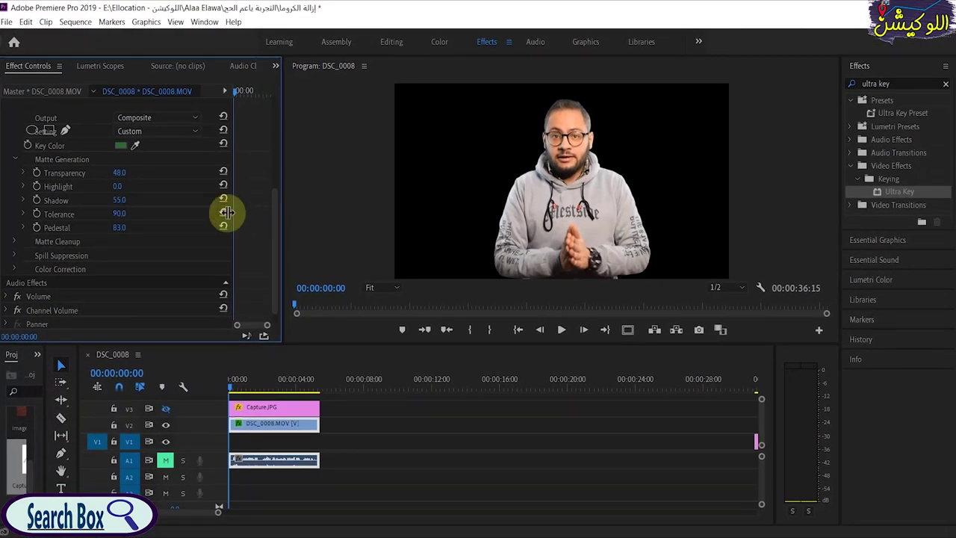
{"action": "left_click", "coordinate": [166, 409]}
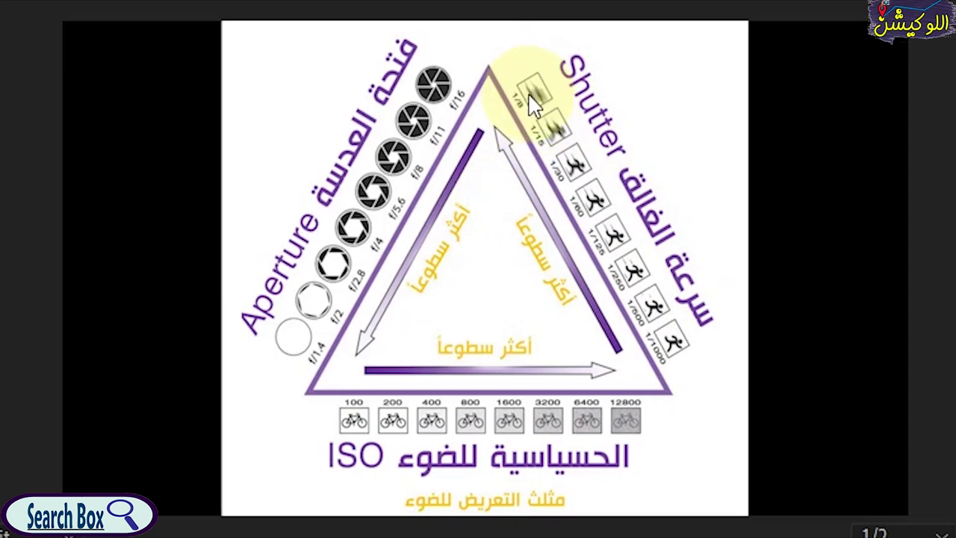
{"action": "left_click", "coordinate": [674, 336]}
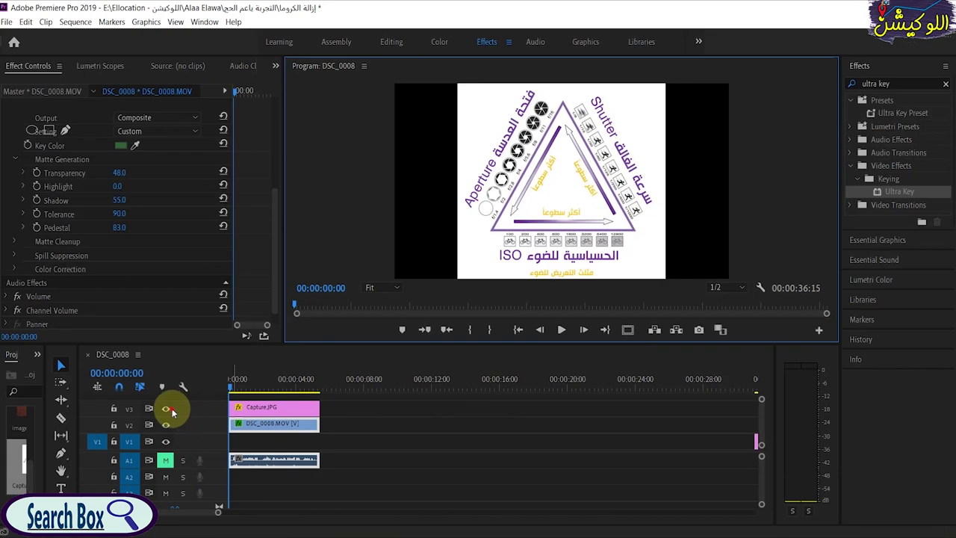
{"action": "left_click", "coordinate": [167, 407]}
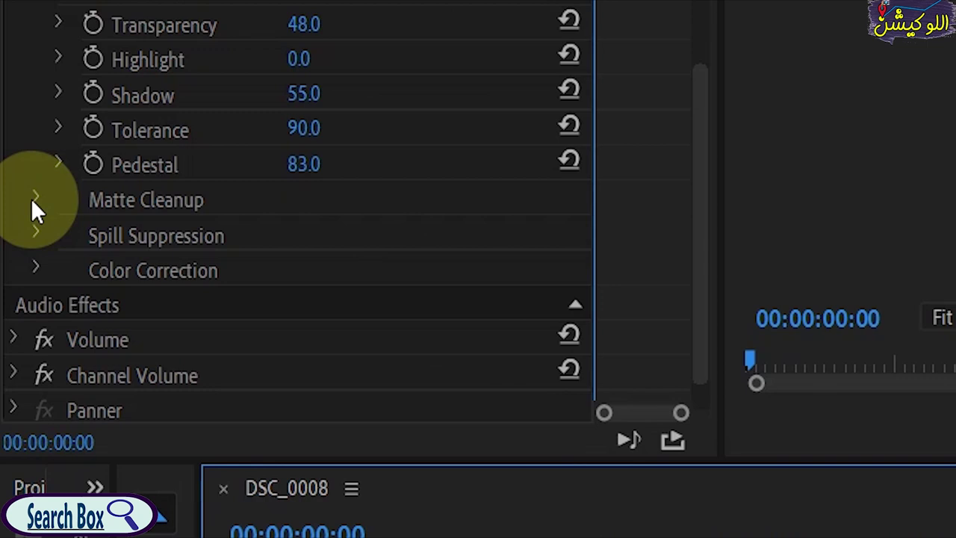
Step: Expand Ultra Key's Matte Cleanup settings and examine the Choke and Soften values without changing them
{"action": "left_click", "coordinate": [33, 199]}
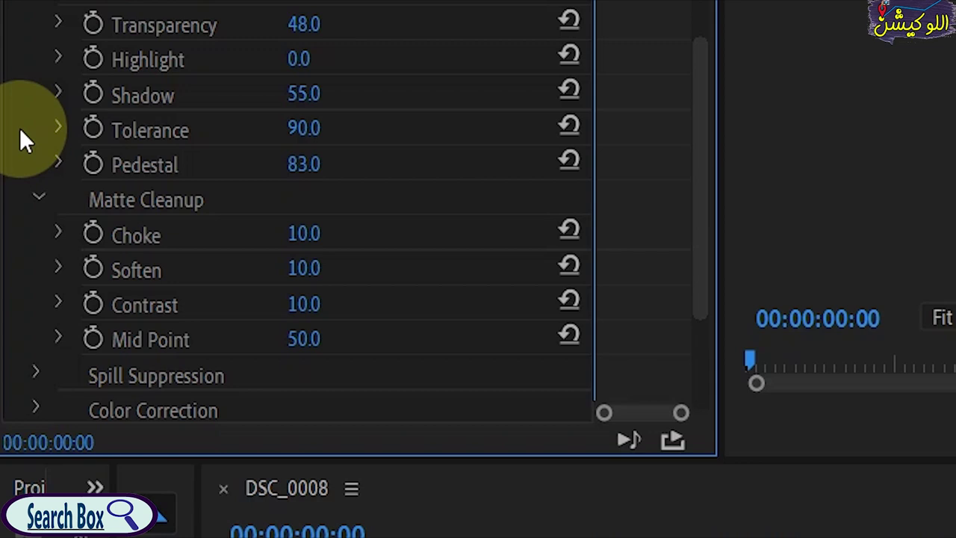
{"action": "left_click", "coordinate": [326, 231]}
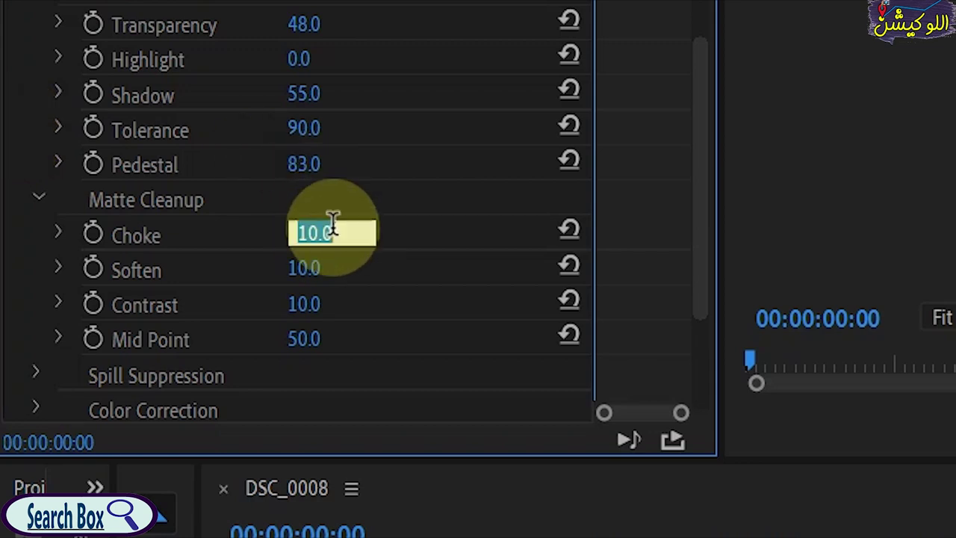
{"action": "left_click", "coordinate": [318, 269]}
{"action": "left_click", "coordinate": [323, 238]}
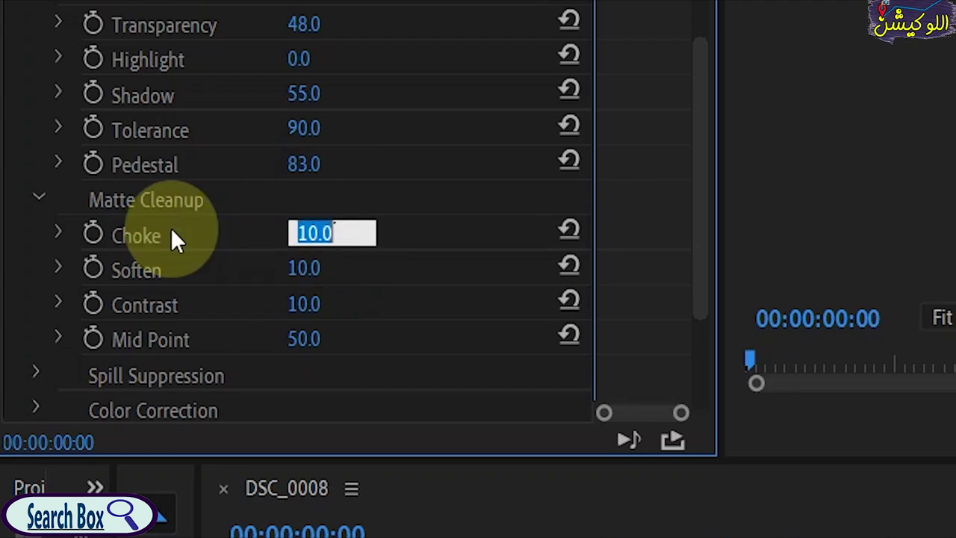
{"action": "left_click", "coordinate": [25, 160]}
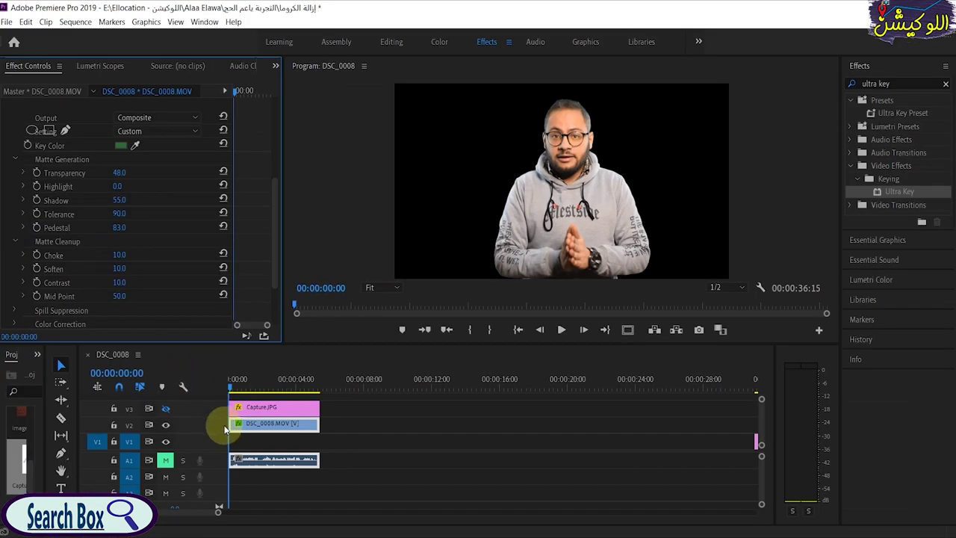
Step: Place the brick wall image on V1 beneath the keyed clip at the sequence start and play the composite full screen
{"action": "left_click_drag", "start_coordinate": [245, 446], "coordinate": [245, 440]}
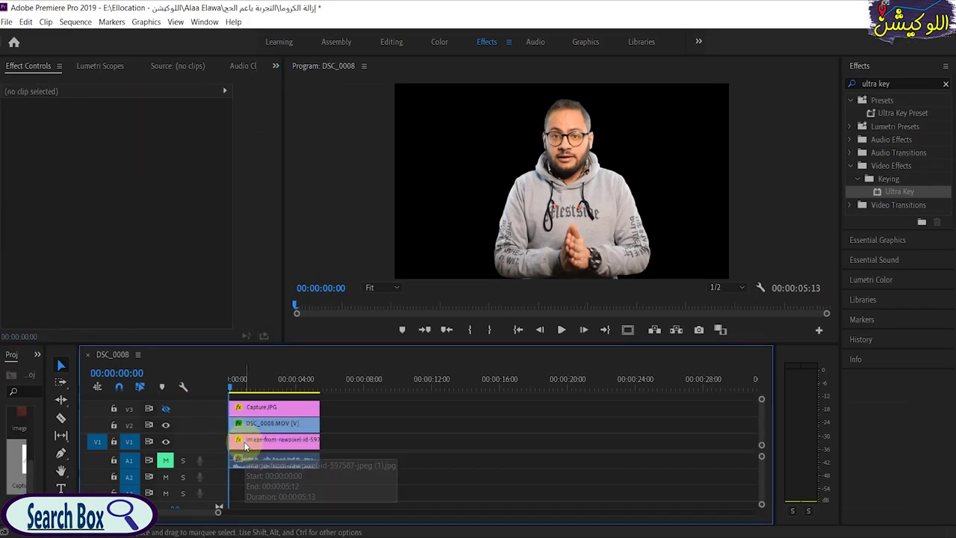
{"action": "key", "text": "ctrl+grave"}
{"action": "key", "text": "space"}
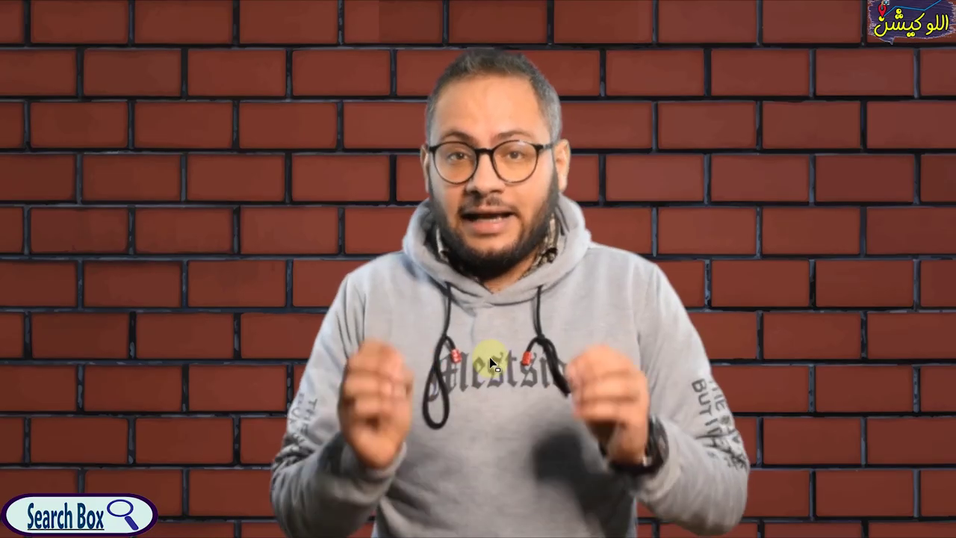
{"action": "key", "text": "ctrl+grave"}
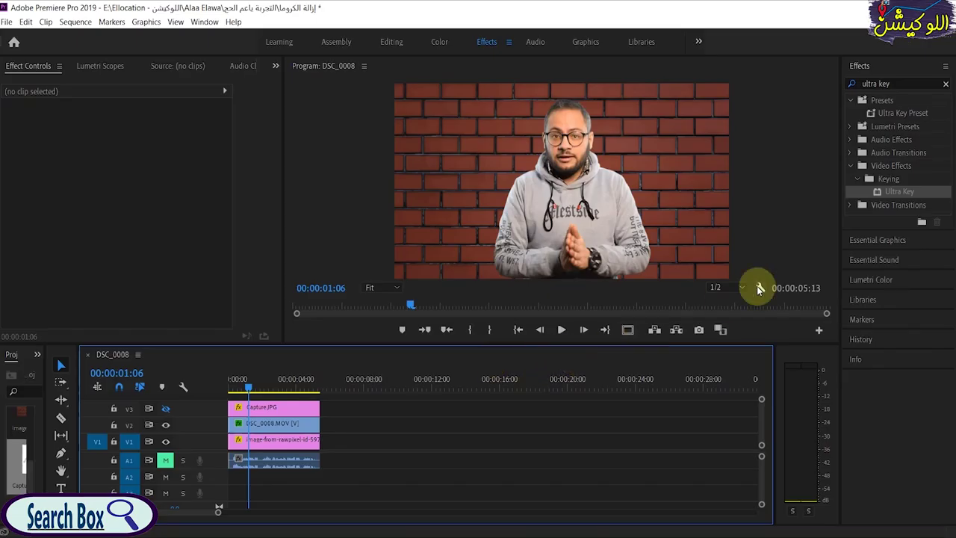
{"action": "key", "text": "space"}
{"action": "key", "text": "ctrl+grave"}
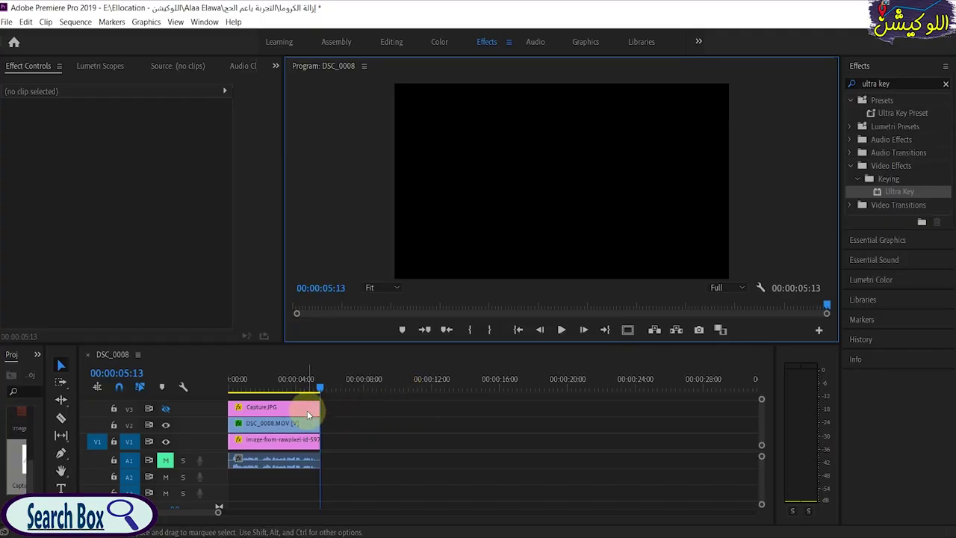
Step: Return the playhead to 00:00:00:00, make V3 visible and delete the Capture.JPG clip from it
{"action": "left_click", "coordinate": [201, 389]}
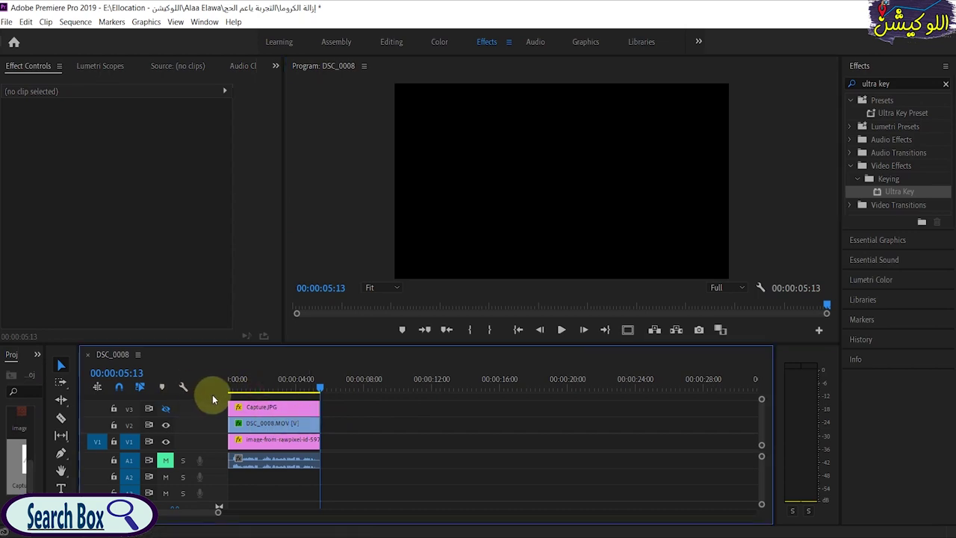
{"action": "left_click_drag", "start_coordinate": [250, 386], "coordinate": [208, 397]}
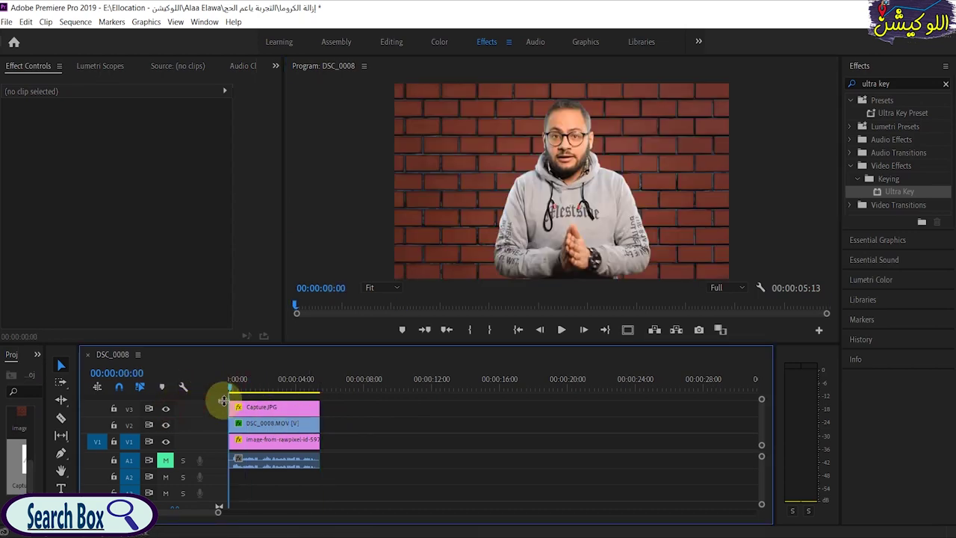
{"action": "left_click", "coordinate": [250, 408]}
{"action": "key", "text": "Delete"}
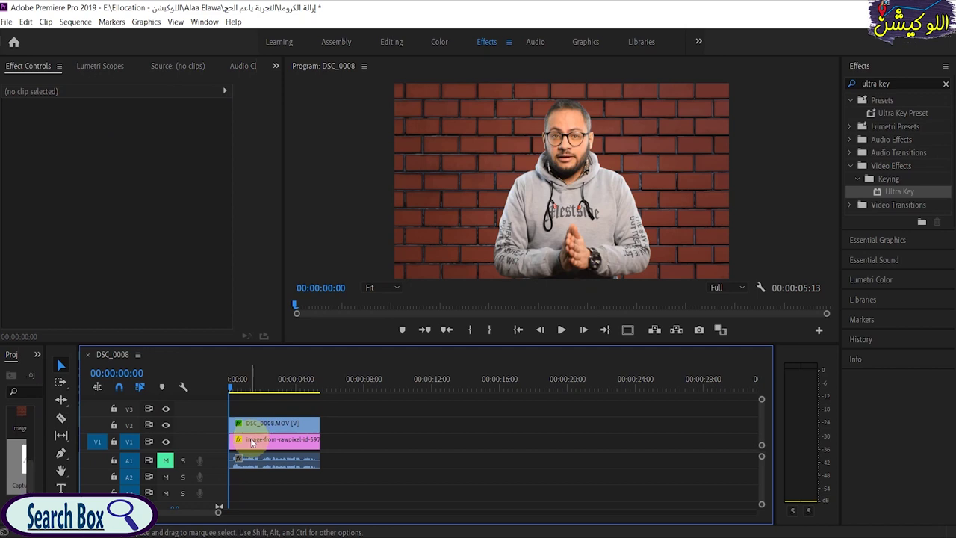
Step: Remove the Ultra Key effect from the DSC_0008.MOV clip and keep that clip selected
{"action": "left_click", "coordinate": [251, 440]}
{"action": "left_click", "coordinate": [254, 426]}
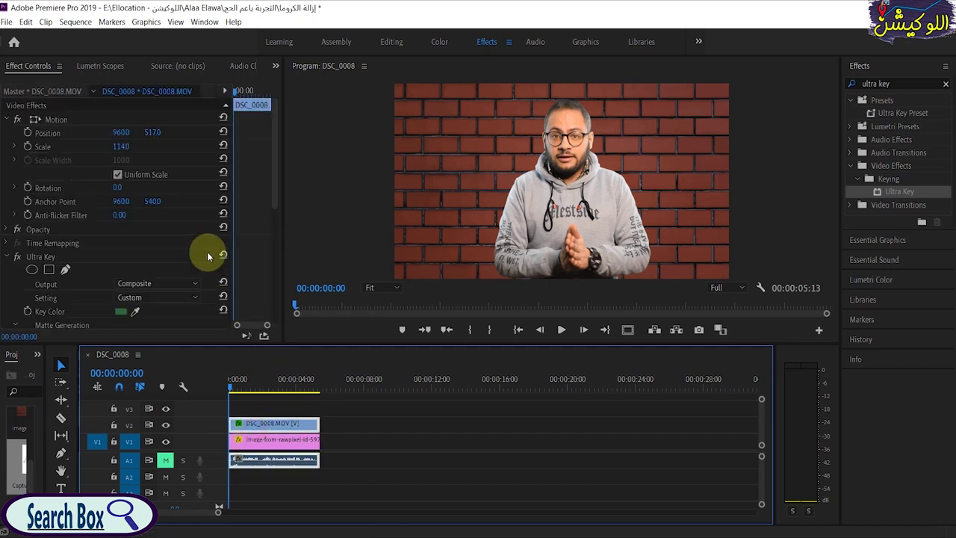
{"action": "left_click", "coordinate": [103, 260]}
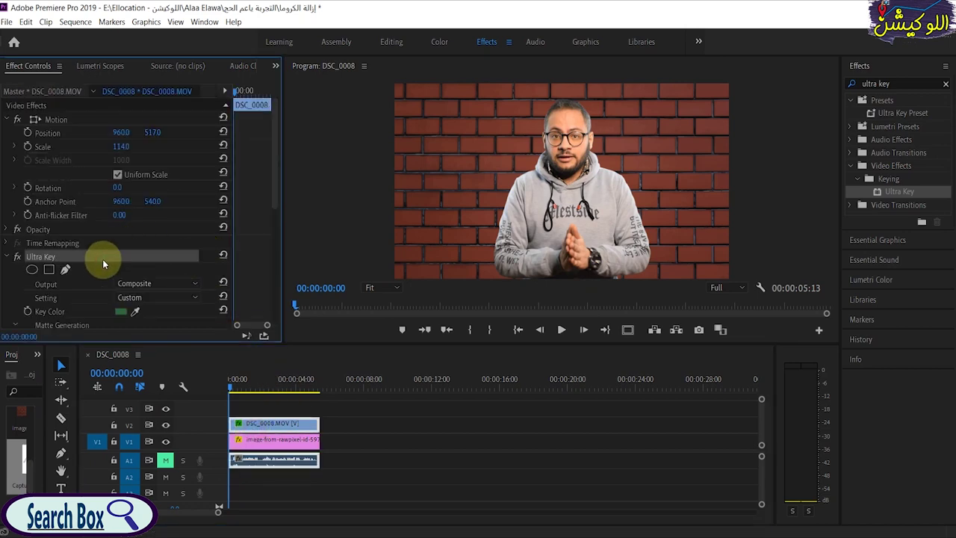
{"action": "key", "text": "Delete"}
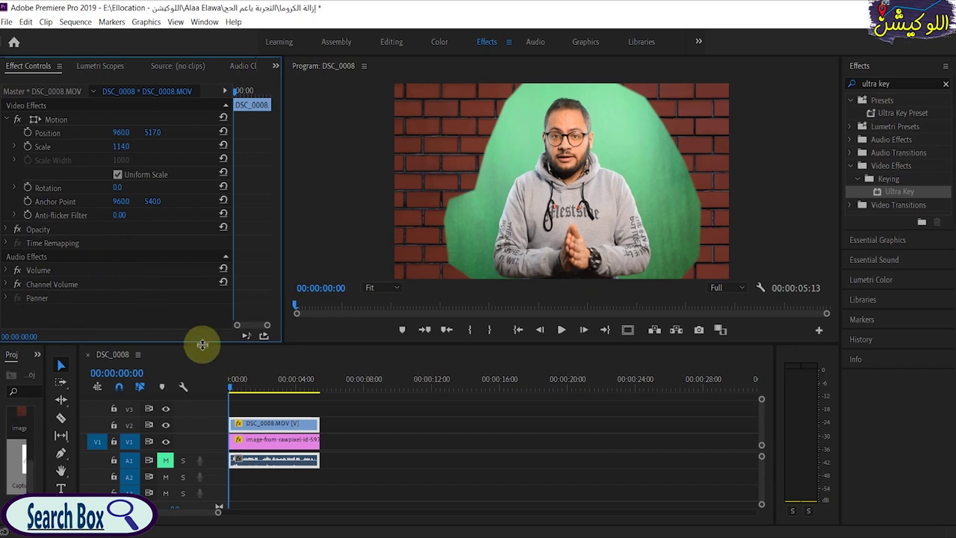
{"action": "left_click", "coordinate": [255, 425]}
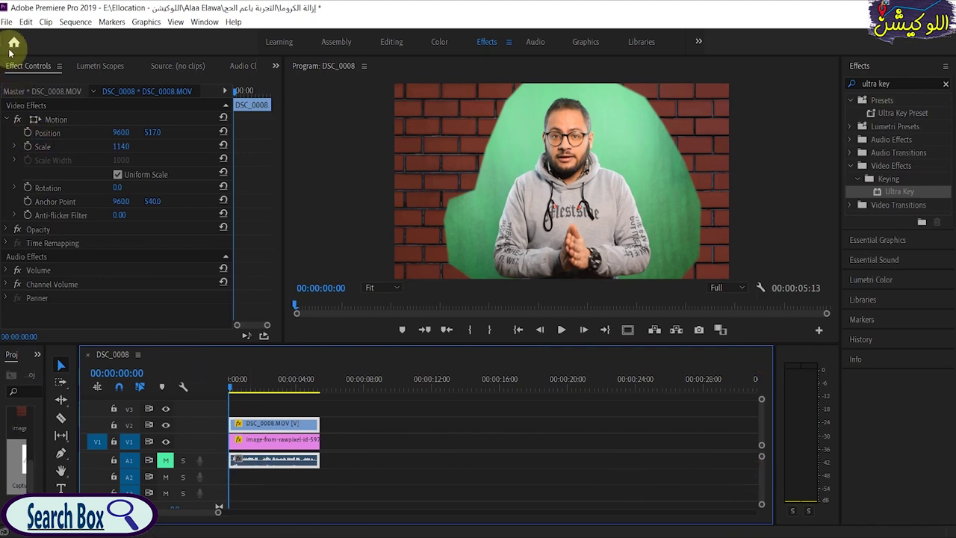
Step: Replace the selected DSC_0008.MOV clip with a dynamically linked After Effects composition
{"action": "left_click", "coordinate": [9, 25]}
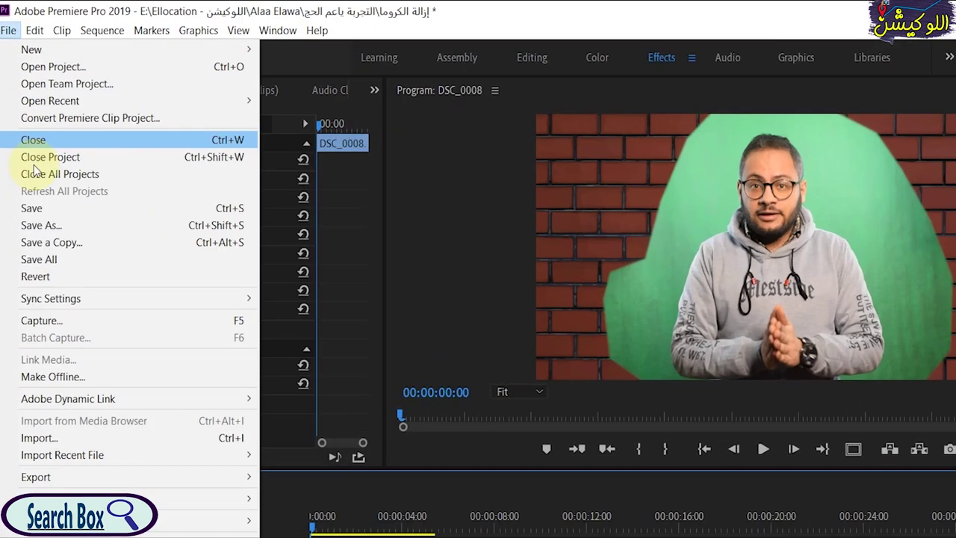
{"action": "mouse_move", "coordinate": [58, 296]}
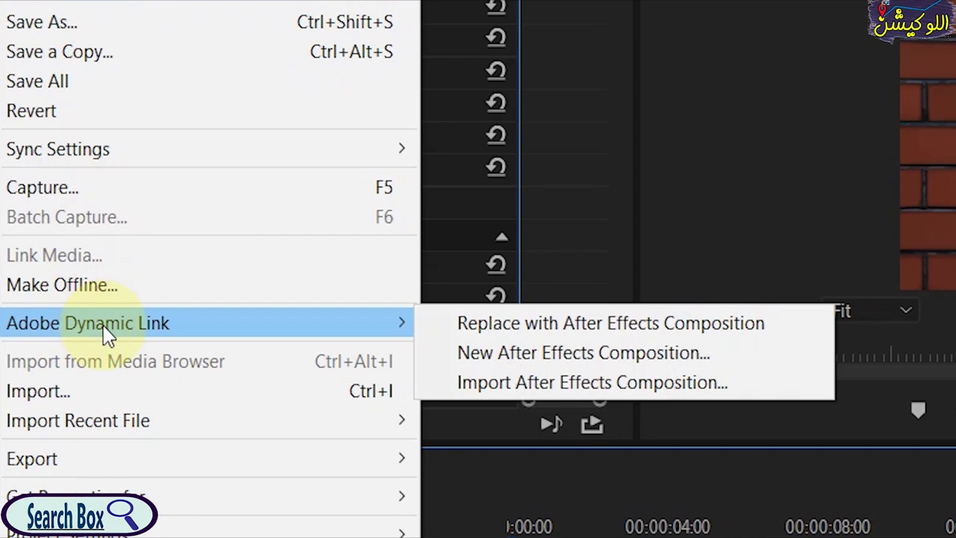
{"action": "left_click", "coordinate": [614, 334]}
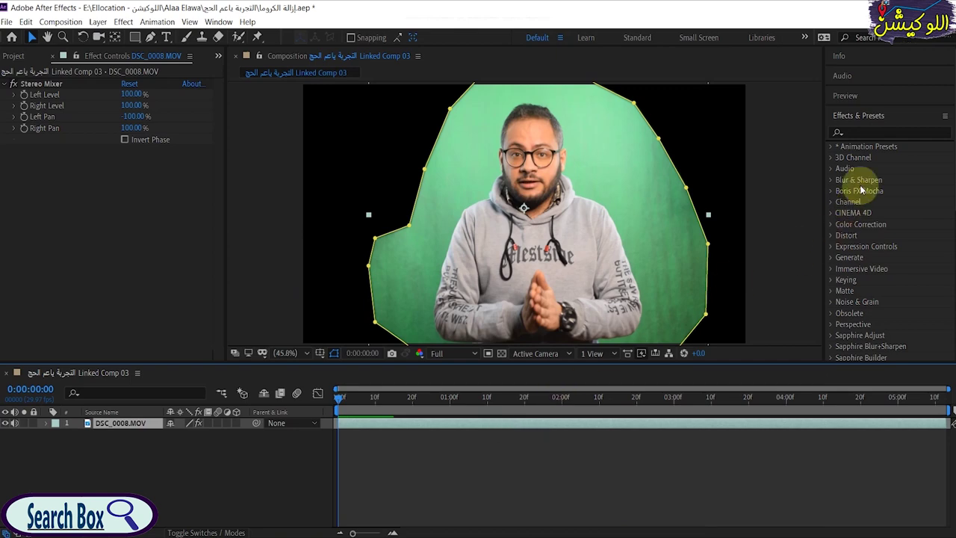
Step: In After Effects, find the Keylight (1.2) effect by searching for "keyl" and apply it to the DSC_0008.MOV layer
{"action": "left_click", "coordinate": [879, 132]}
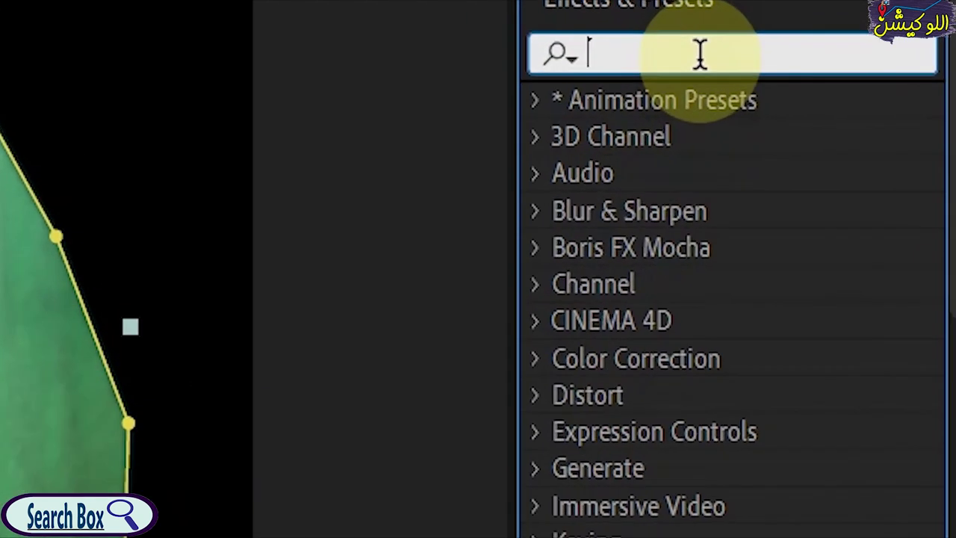
{"action": "type", "text": "keyl"}
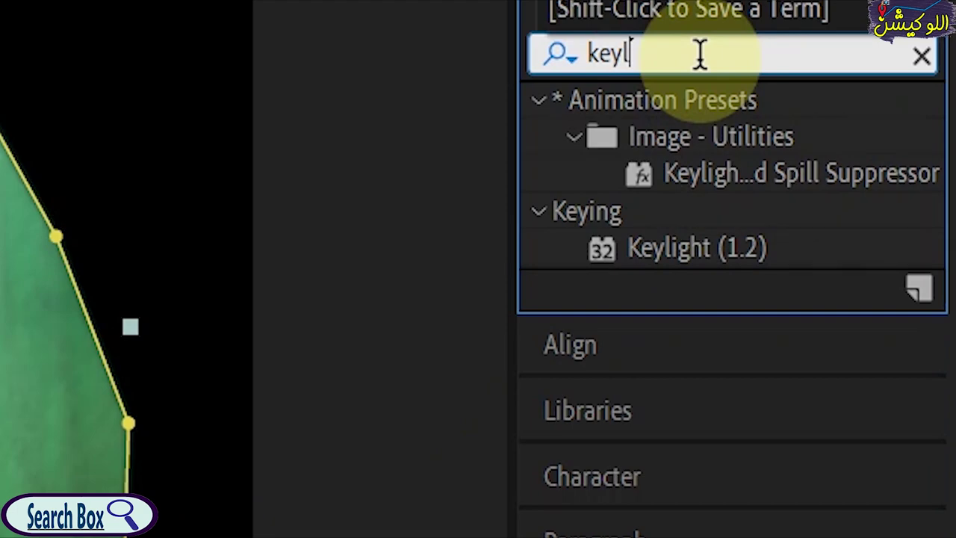
{"action": "left_click_drag", "start_coordinate": [879, 190], "coordinate": [564, 273]}
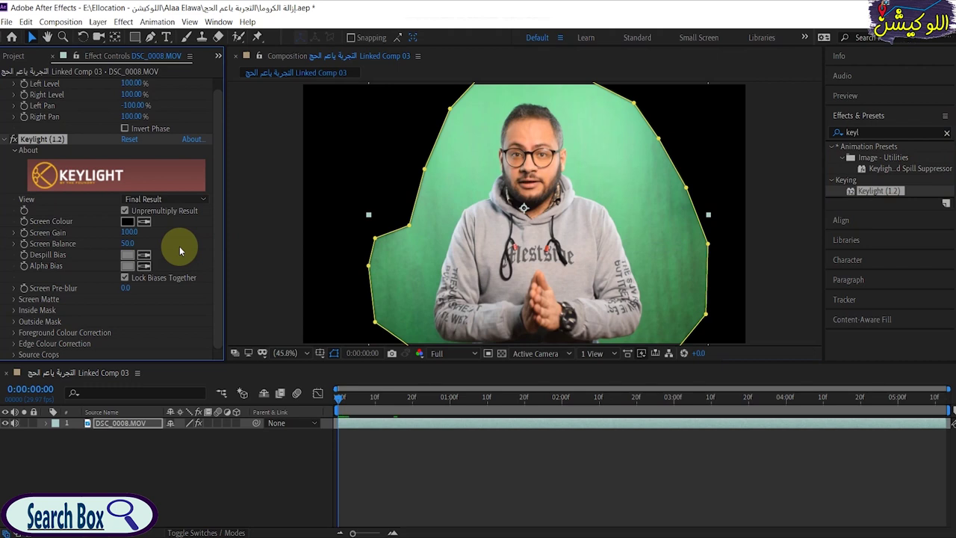
Step: Sample the green backdrop as Keylight's Screen Colour and turn off Unpremultiply Result
{"action": "left_click", "coordinate": [145, 223]}
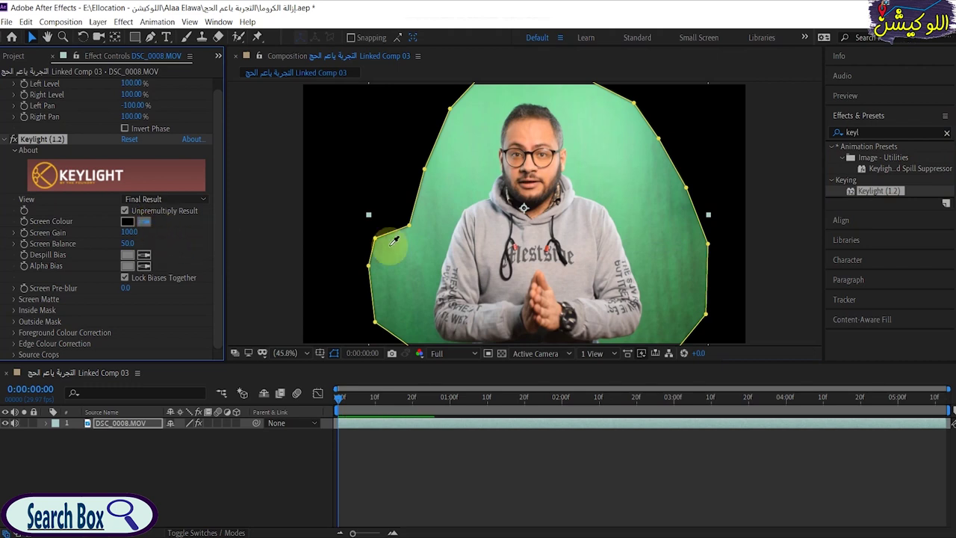
{"action": "left_click", "coordinate": [664, 338]}
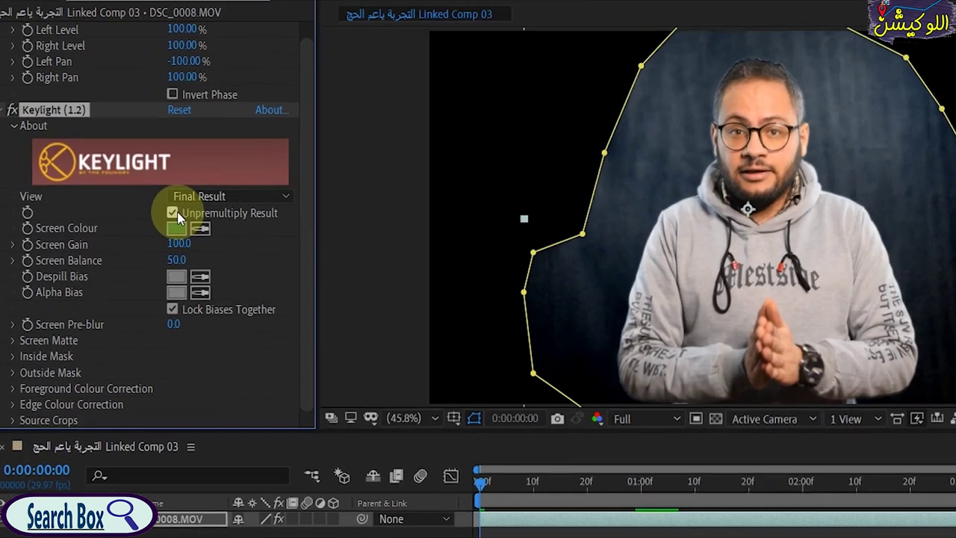
{"action": "left_click", "coordinate": [125, 210]}
Step: Show Keylight's Screen Matte view and clean up the matte with Clip Black at 40 and Clip White at 57
{"action": "left_click", "coordinate": [145, 199]}
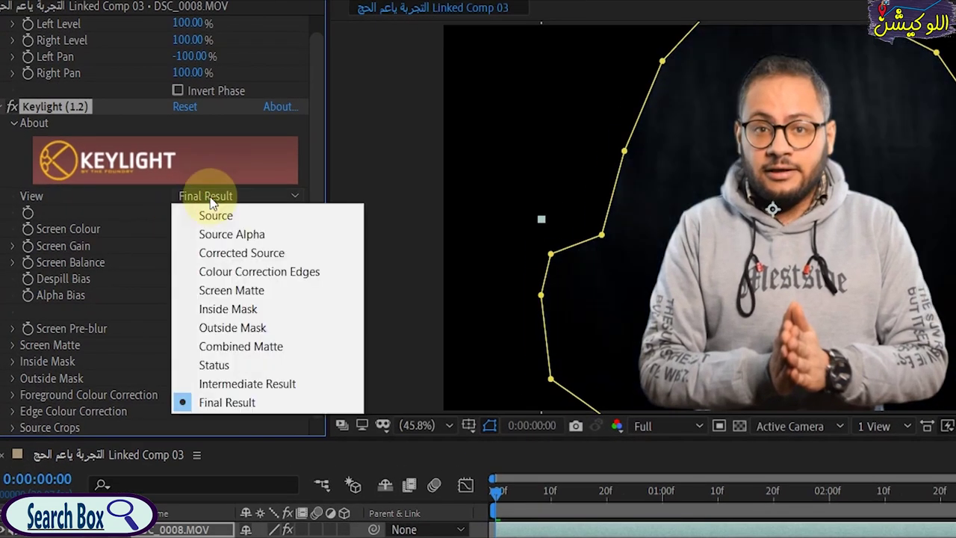
{"action": "left_click", "coordinate": [222, 291]}
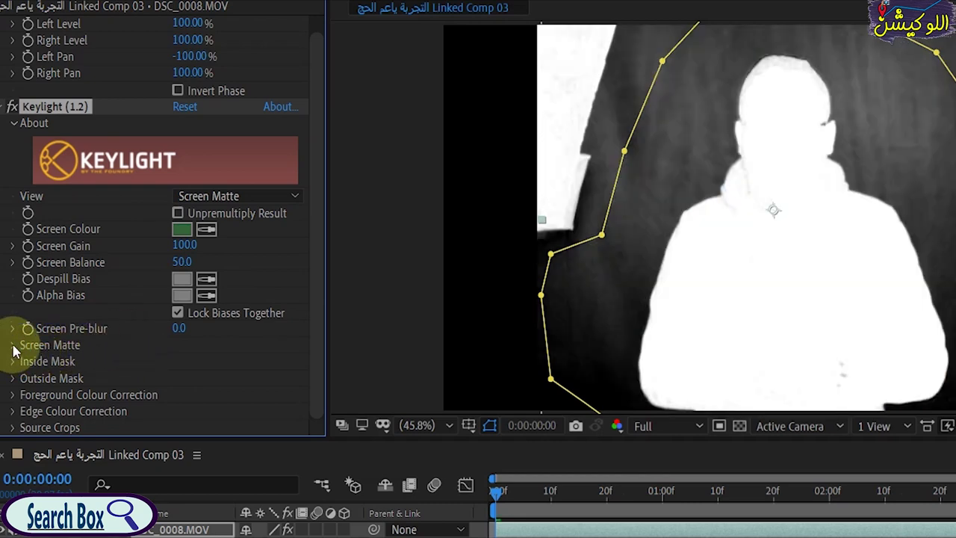
{"action": "left_click", "coordinate": [13, 351]}
{"action": "scroll", "coordinate": [117, 314], "scroll_direction": "down", "scroll_amount": 3}
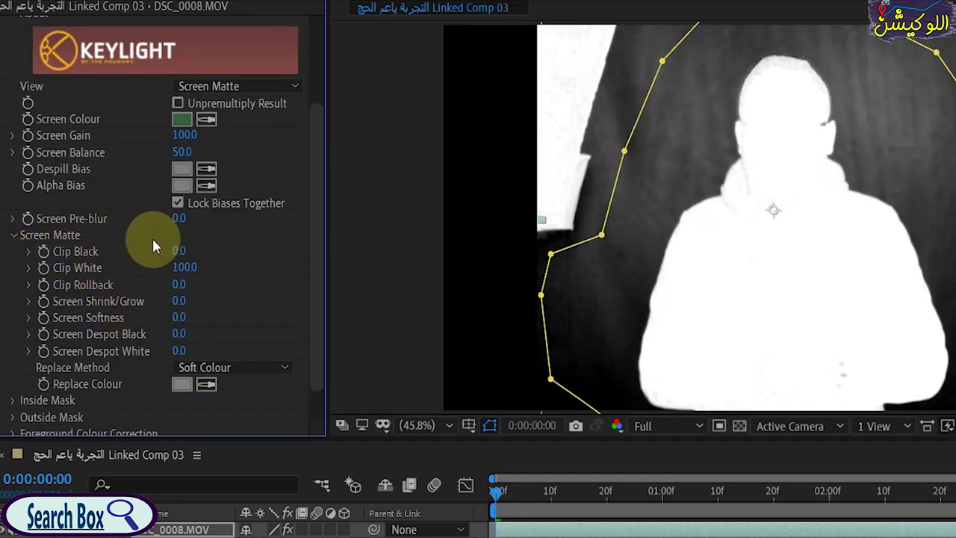
{"action": "left_click_drag", "start_coordinate": [183, 251], "coordinate": [224, 249]}
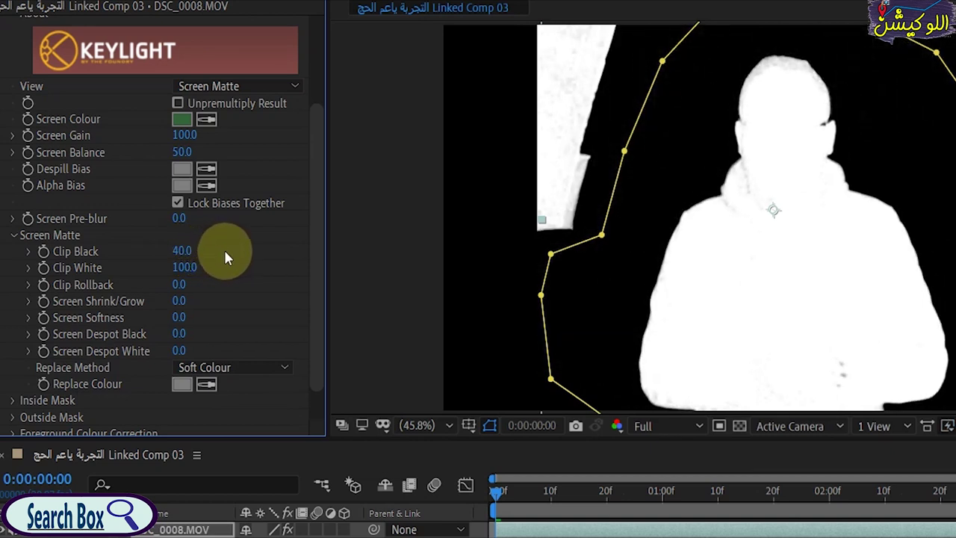
{"action": "left_click_drag", "start_coordinate": [187, 266], "coordinate": [161, 264]}
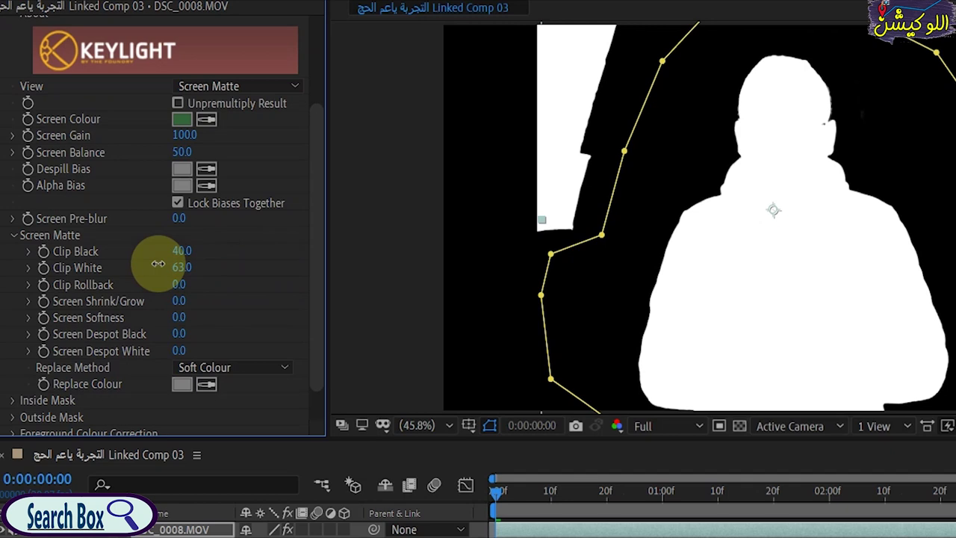
{"action": "mouse_move", "coordinate": [158, 263]}
{"action": "left_mouse_down"}
{"action": "mouse_move", "coordinate": [135, 266]}
{"action": "mouse_move", "coordinate": [214, 273]}
{"action": "mouse_move", "coordinate": [158, 269]}
{"action": "left_mouse_up"}
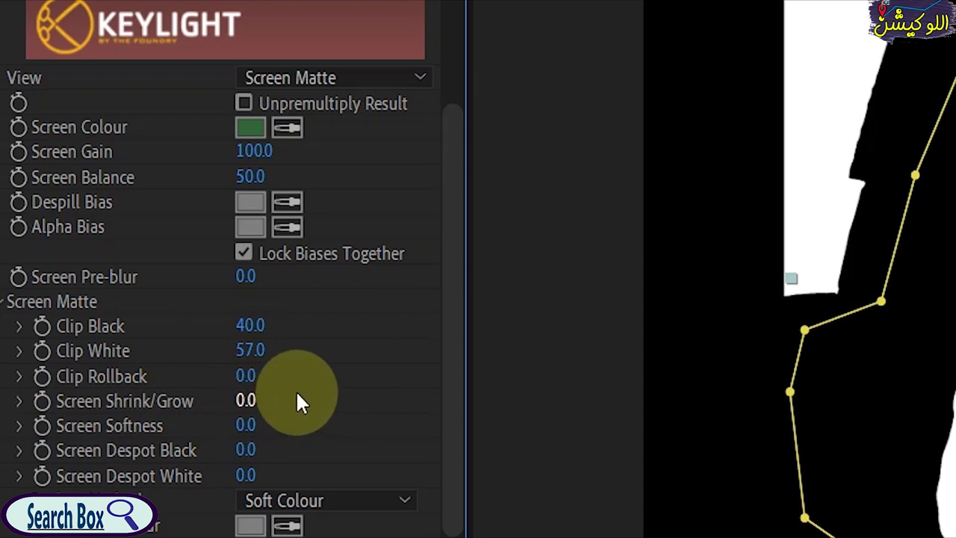
Step: Return Keylight's view to Final Result and adjust Screen Shrink/Grow, raising it to 3.5 and lowering it again to tighten the edges
{"action": "mouse_move", "coordinate": [254, 404]}
{"action": "left_mouse_down"}
{"action": "mouse_move", "coordinate": [235, 401]}
{"action": "mouse_move", "coordinate": [255, 402]}
{"action": "left_mouse_up"}
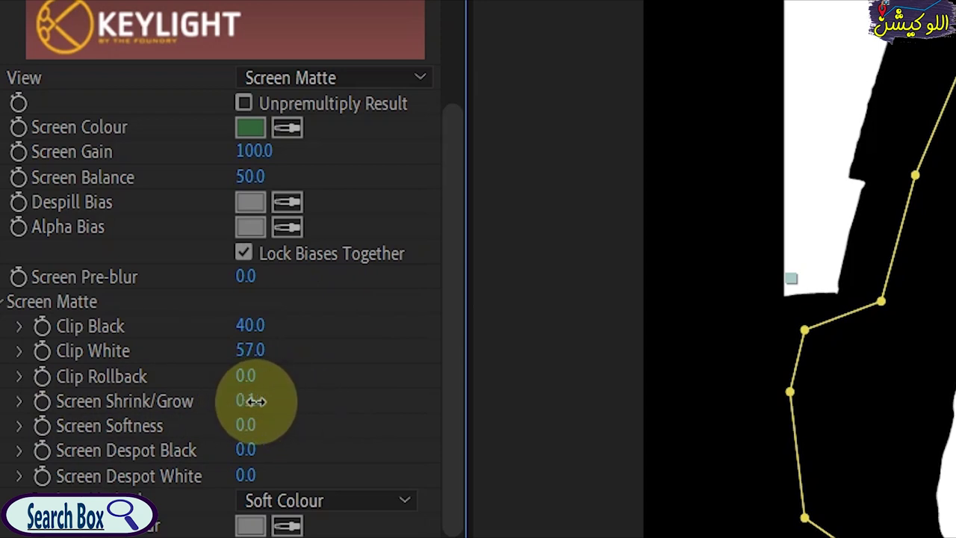
{"action": "left_click", "coordinate": [349, 75]}
{"action": "left_click", "coordinate": [354, 391]}
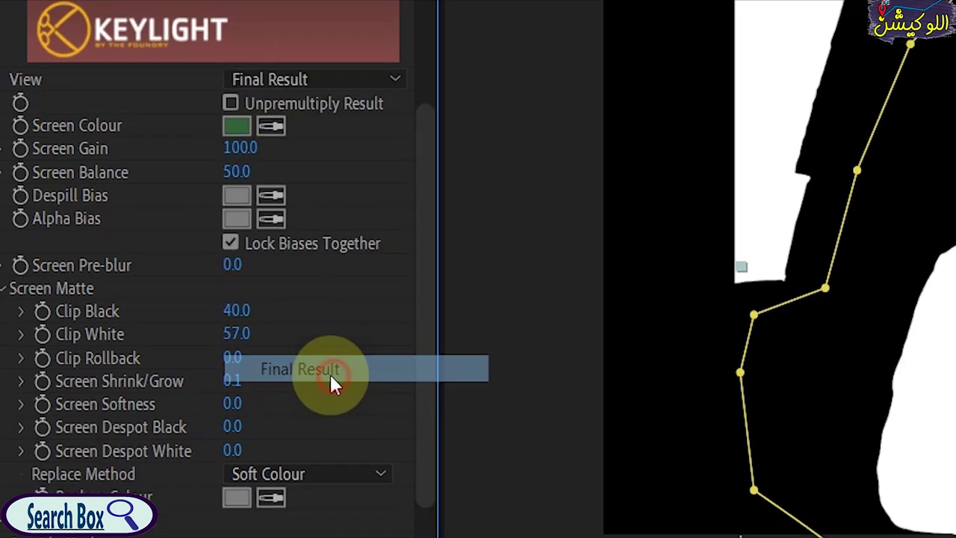
{"action": "left_click_drag", "start_coordinate": [184, 300], "coordinate": [213, 300]}
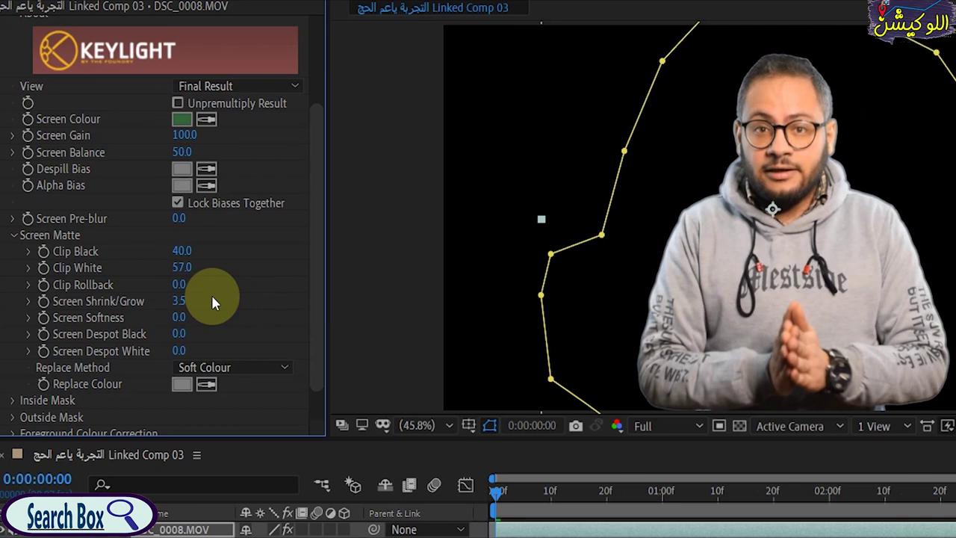
{"action": "left_click_drag", "start_coordinate": [179, 300], "coordinate": [153, 301]}
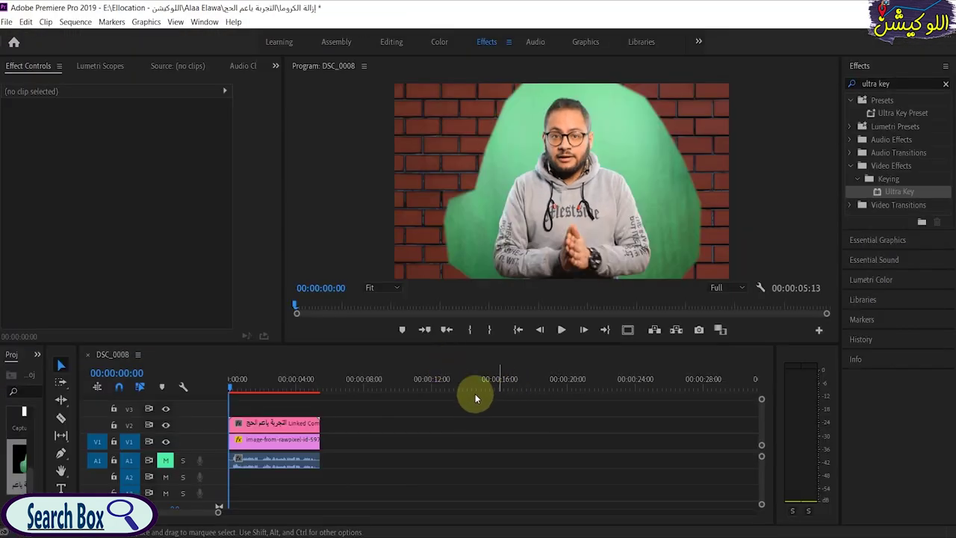
Step: Switch to Premiere Pro, scrub through the linked composition over the brick wall to check the key, and return to the sequence start
{"action": "left_click", "coordinate": [256, 381]}
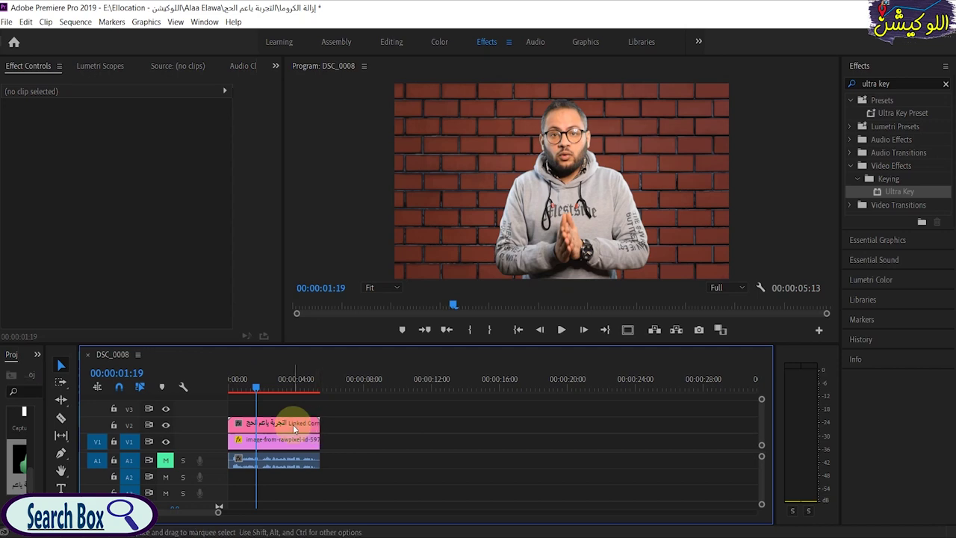
{"action": "left_click_drag", "start_coordinate": [256, 390], "coordinate": [179, 385]}
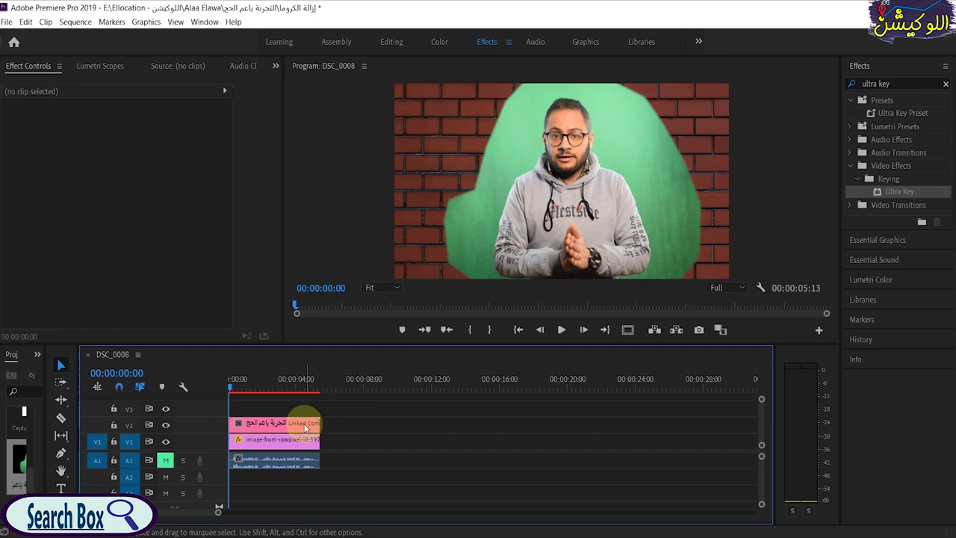
{"action": "left_click_drag", "start_coordinate": [231, 388], "coordinate": [267, 386]}
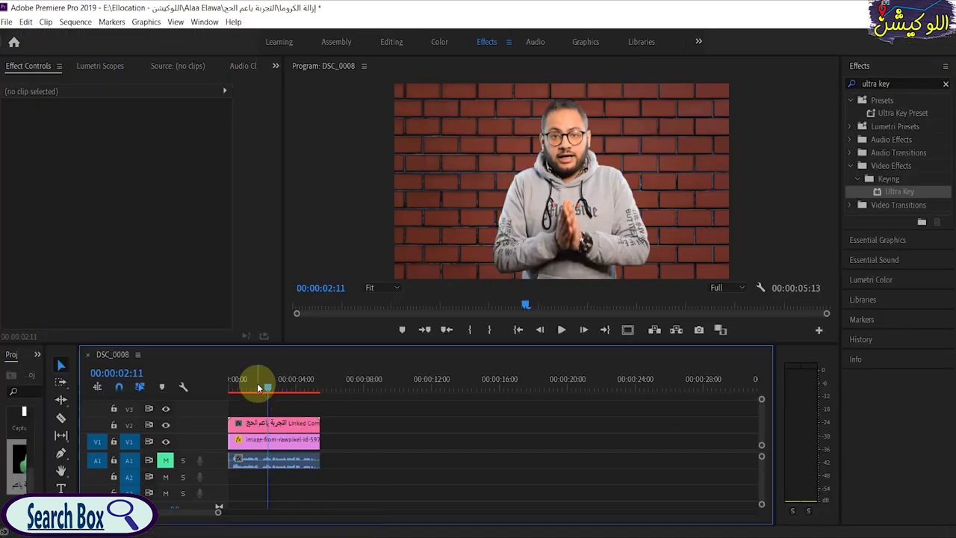
{"action": "left_click_drag", "start_coordinate": [257, 387], "coordinate": [201, 381]}
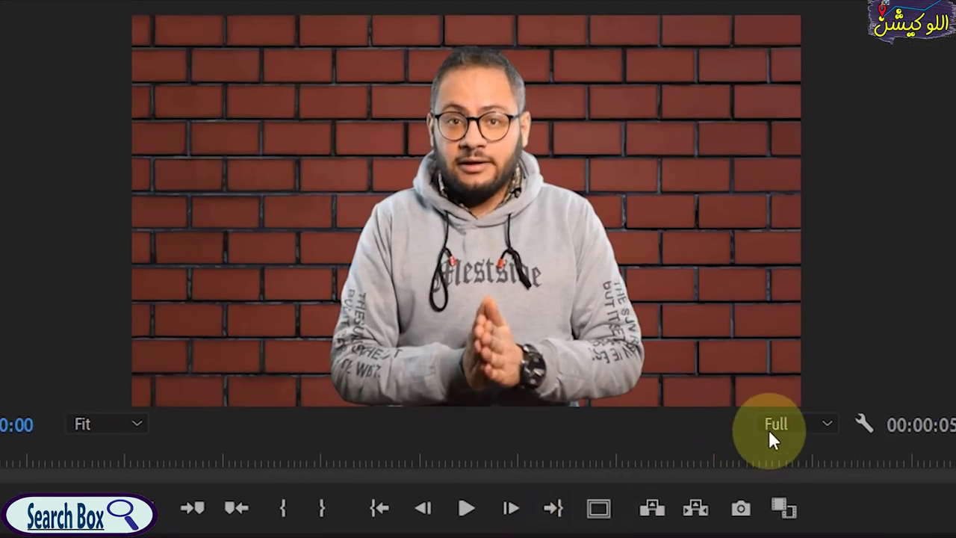
Step: Set the Program monitor's playback resolution to 1/4 and play the composite from the start, stopping at 00:00:01:00
{"action": "left_click", "coordinate": [775, 424]}
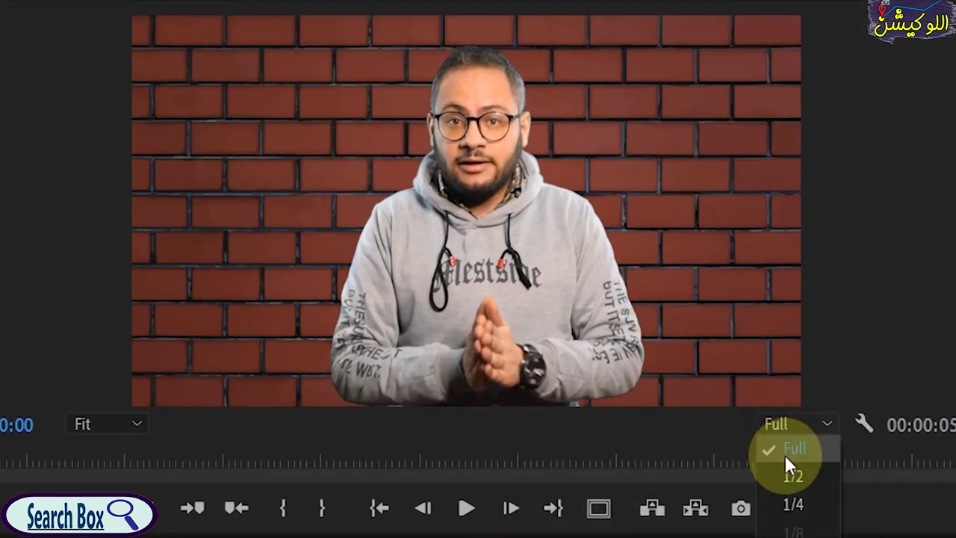
{"action": "left_click", "coordinate": [794, 508]}
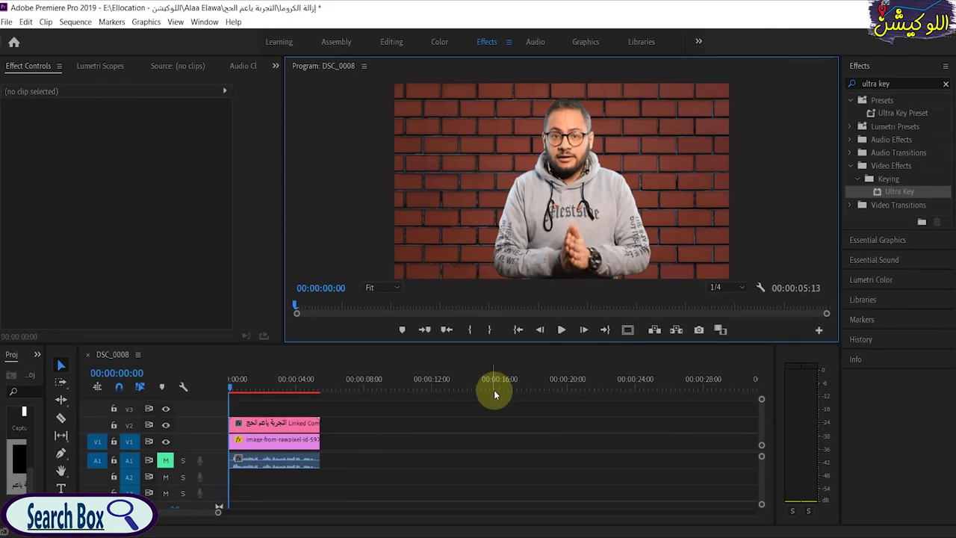
{"action": "key", "text": "space"}
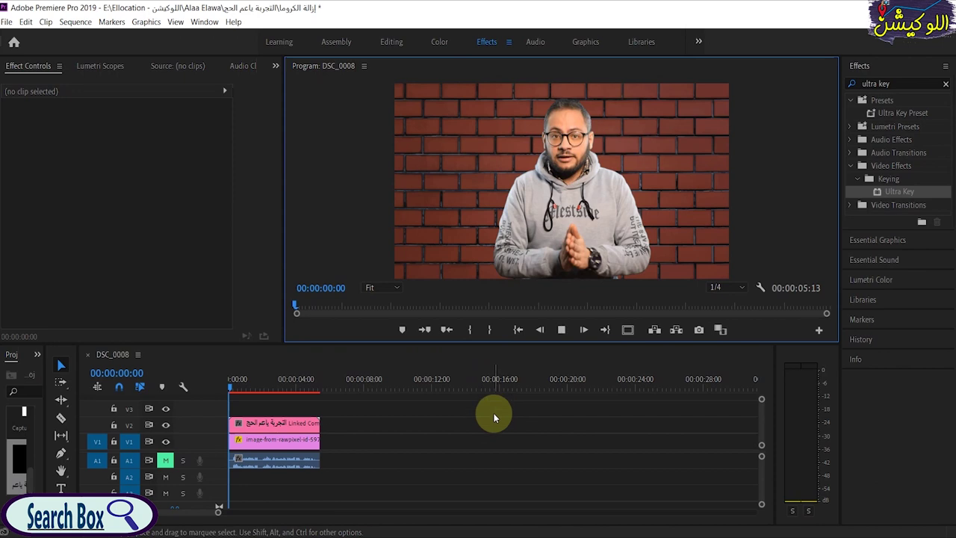
{"action": "key", "text": "space"}
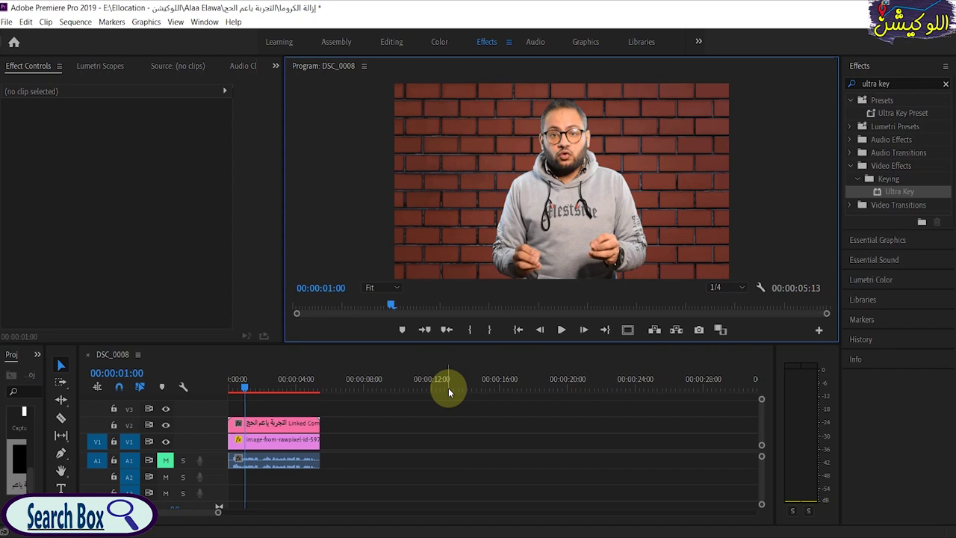
{"action": "left_click", "coordinate": [383, 474]}
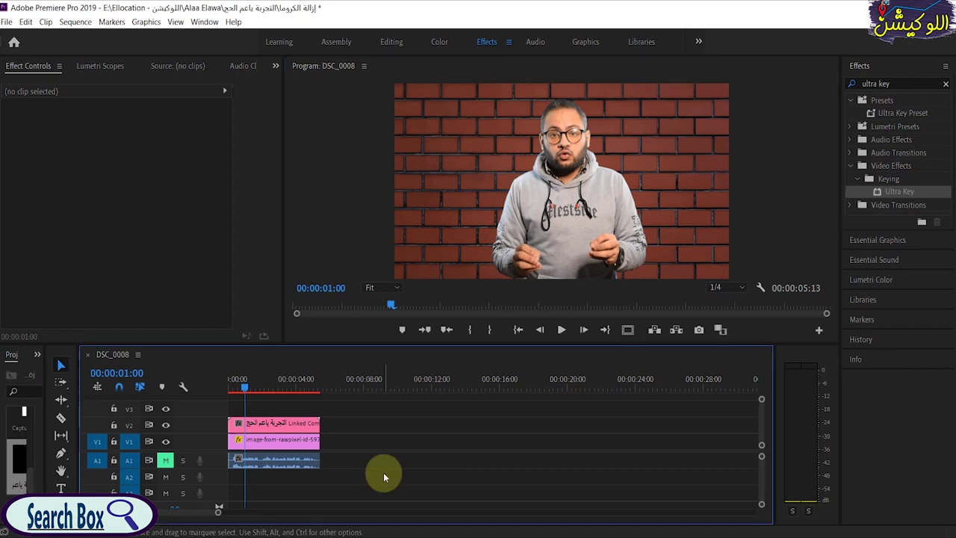